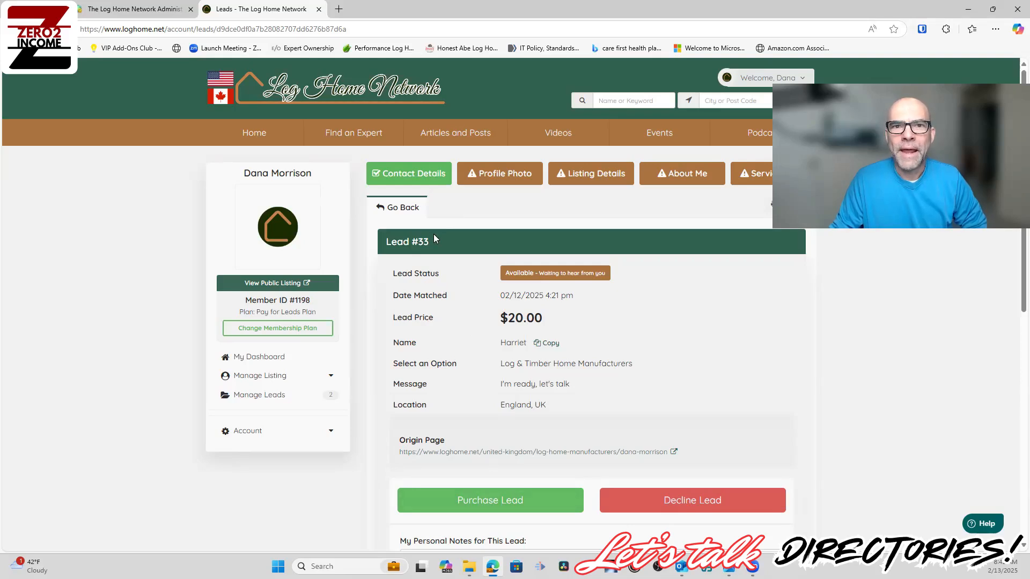
Look at the Pay for Leads Plan among the site's membership plans, and return to the lead's details.
click(119, 9)
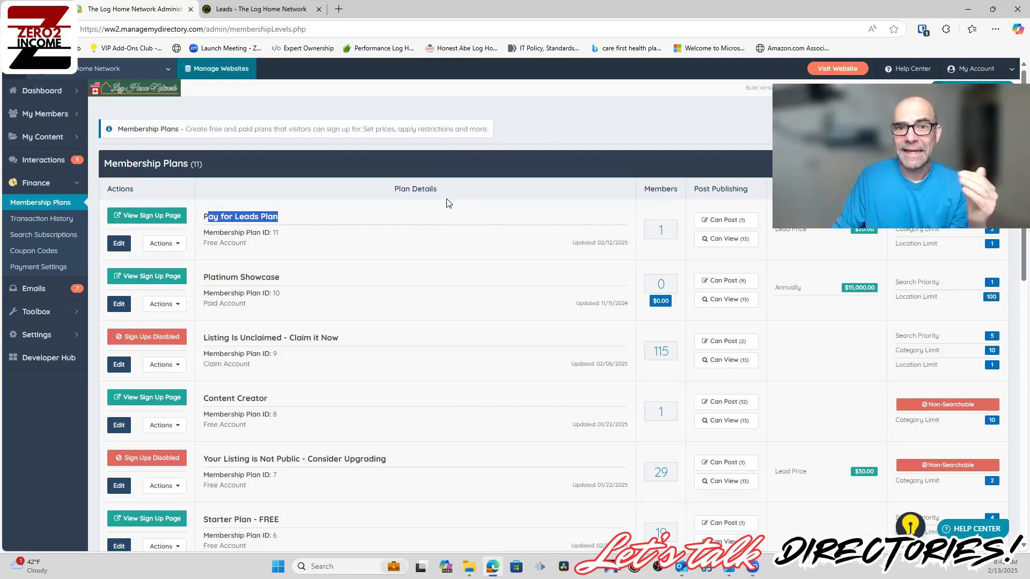
click(289, 8)
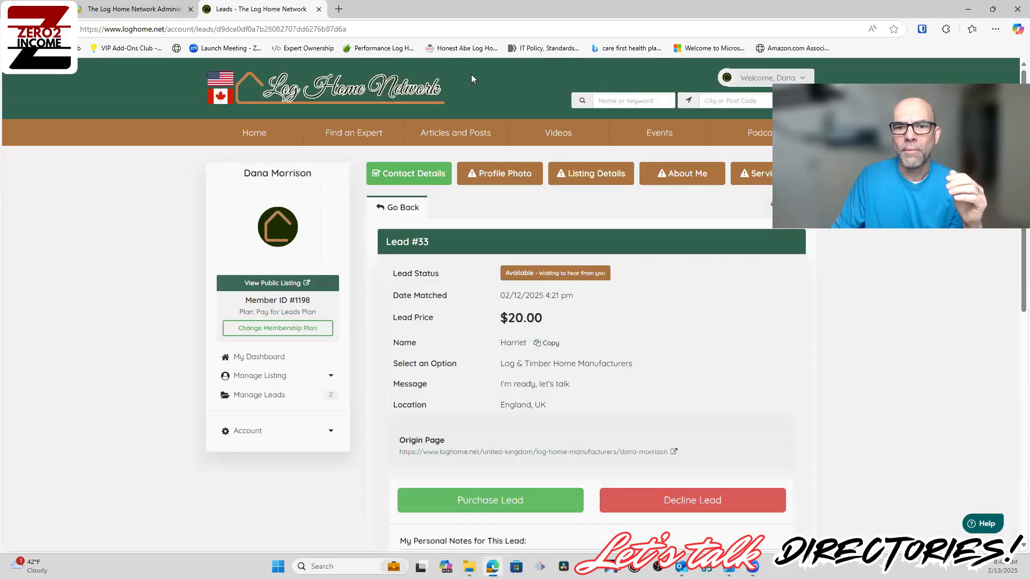
Open loghome.net in a new browser tab and enter England, UK as the expert search location.
click(339, 9)
click(369, 23)
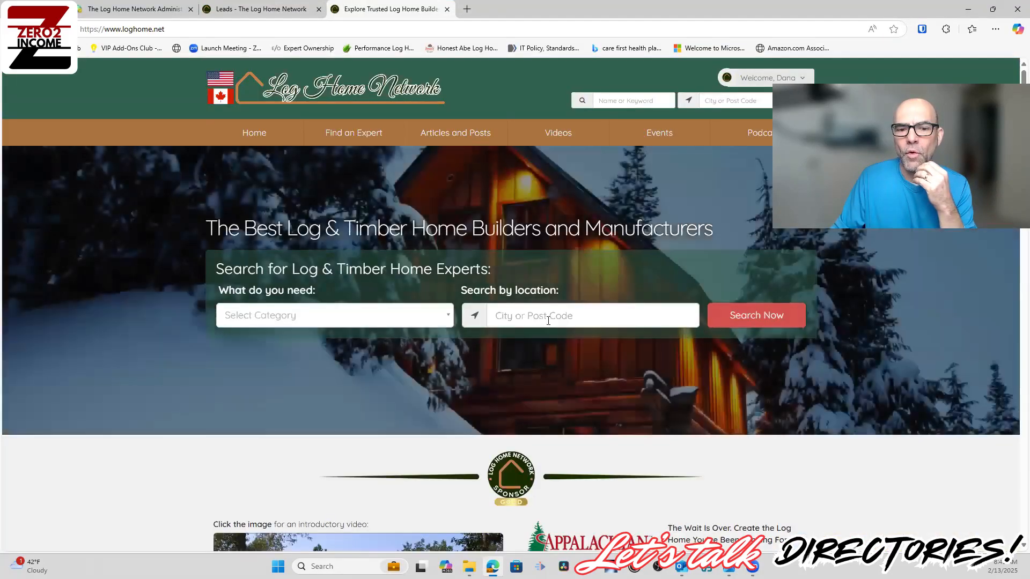
click(530, 314)
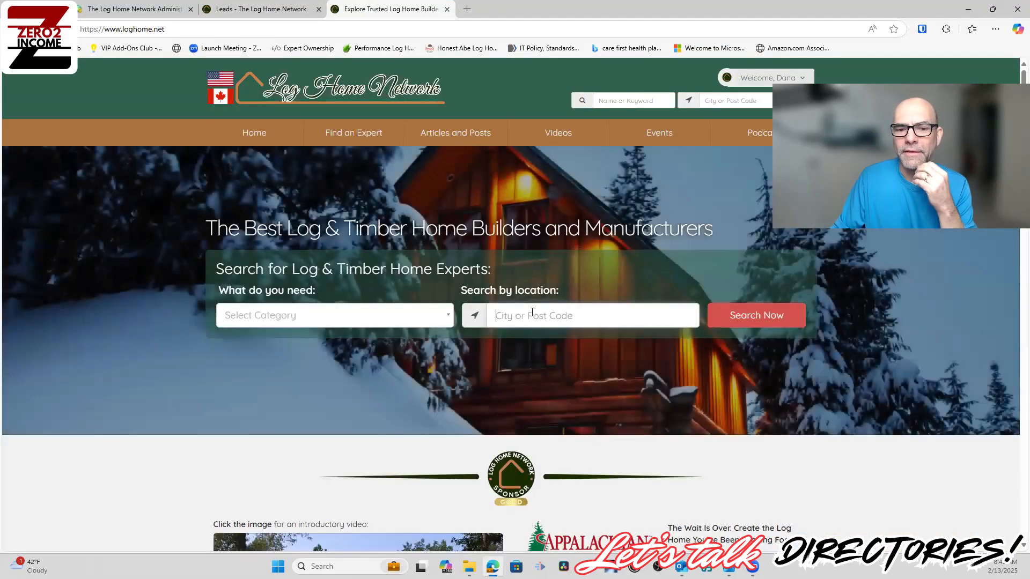
text(England, UK)
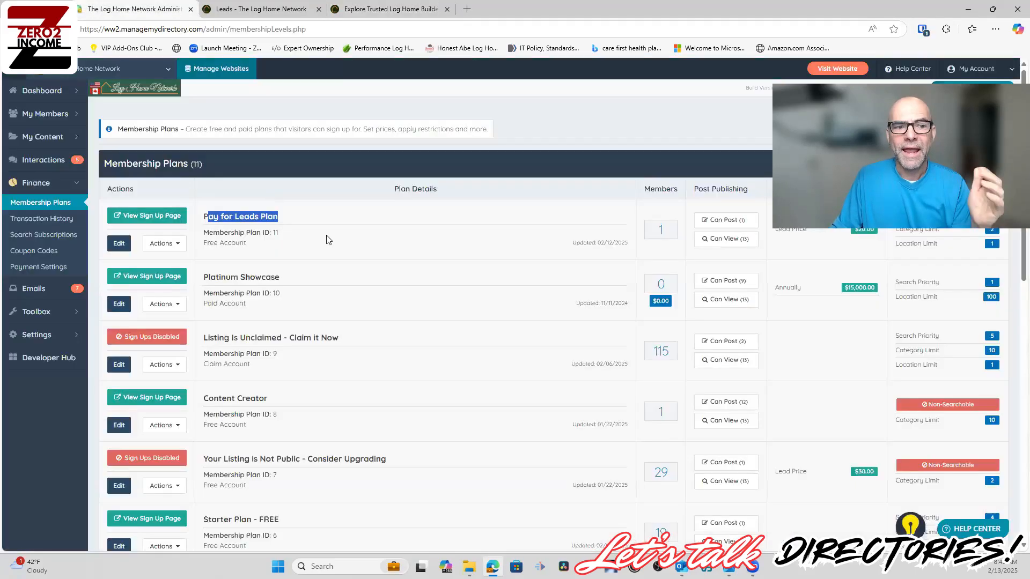
Open the Pay for Leads Plan for editing in the site admin and examine its price to purchase leads.
click(325, 236)
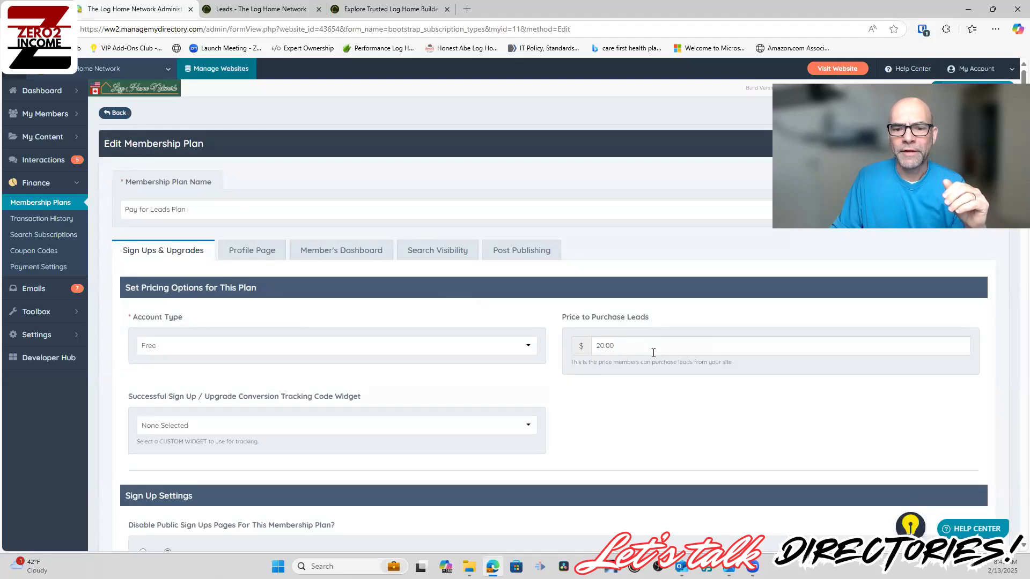
scroll(612, 360, down, 2)
scroll(612, 359, up, 2)
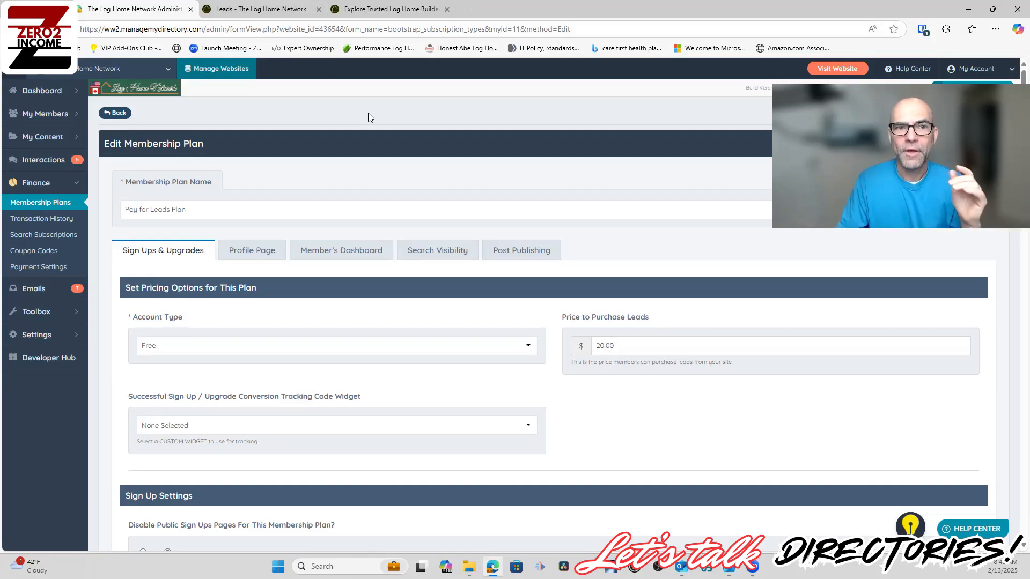
Run the England, UK expert search and review the listed member's contact message form through to the end.
click(393, 8)
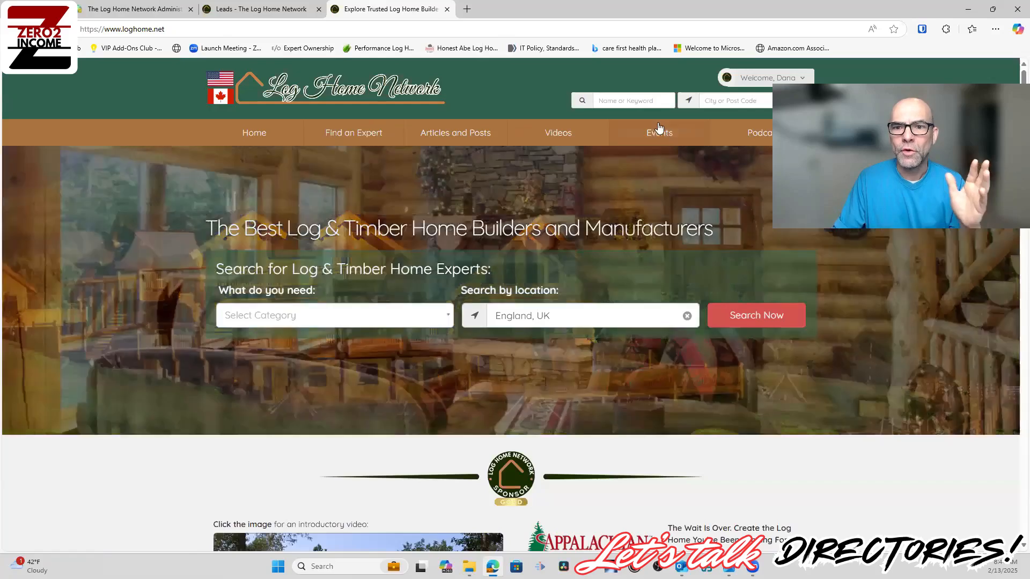
click(764, 315)
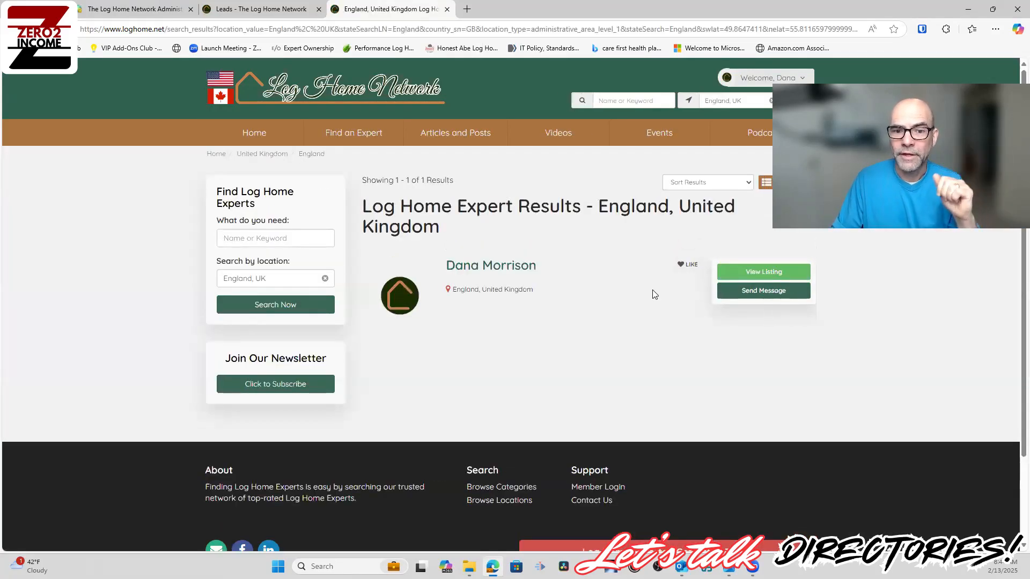
click(761, 292)
scroll(574, 271, down, 5)
scroll(574, 269, up, 5)
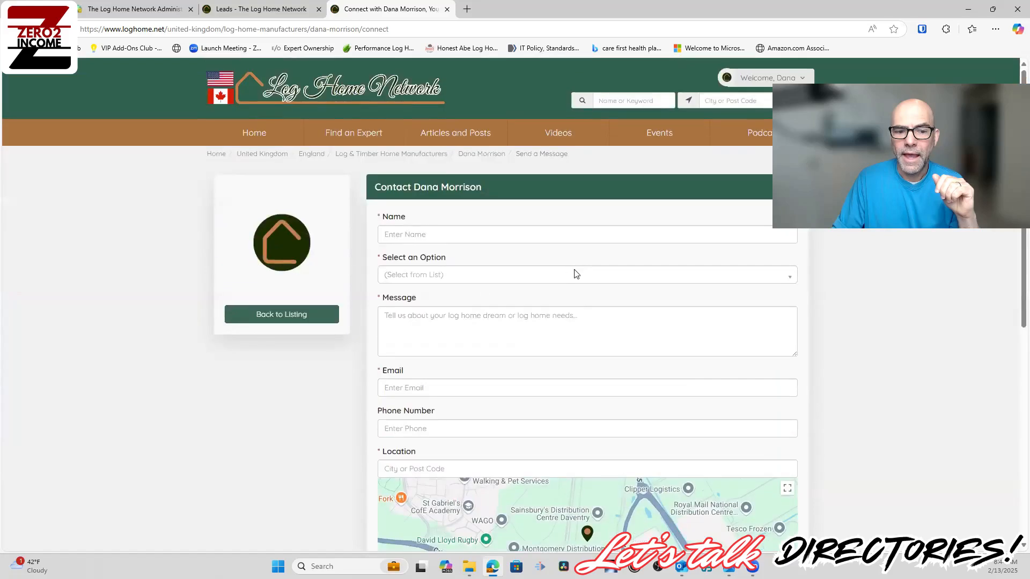
scroll(558, 236, down, 3)
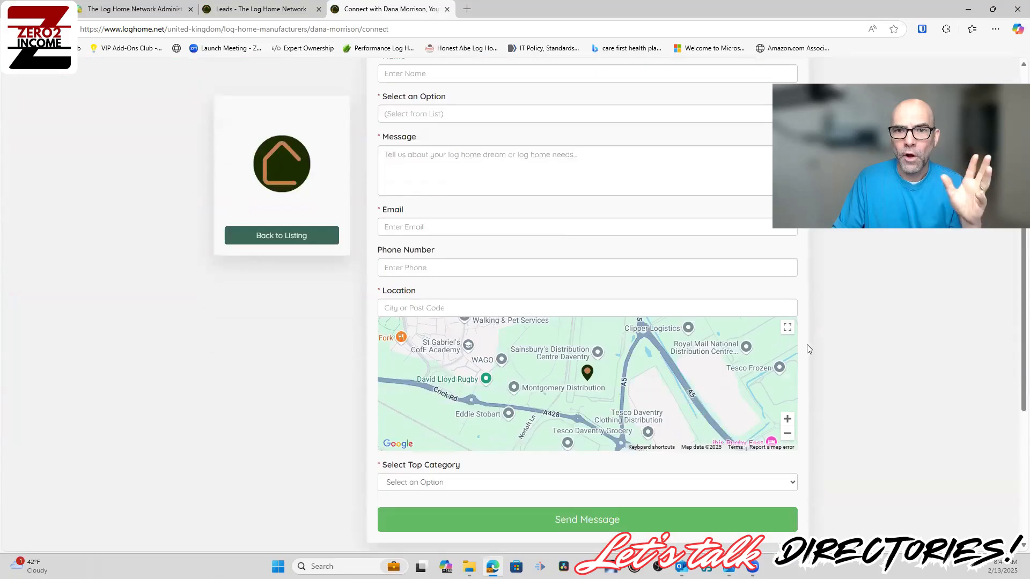
Compare the lead's details with the contact form and highlight the lead price.
click(251, 9)
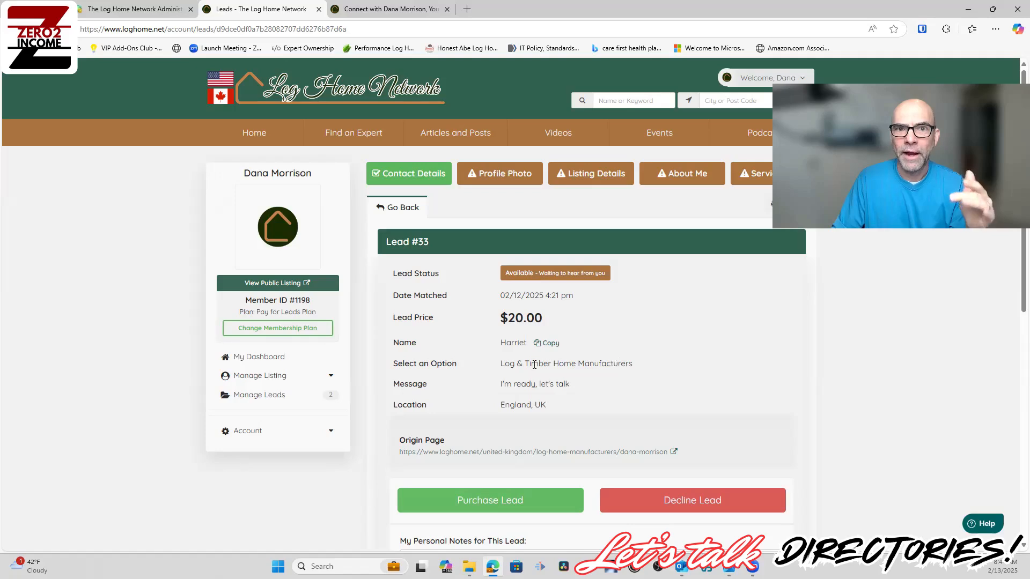
click(418, 6)
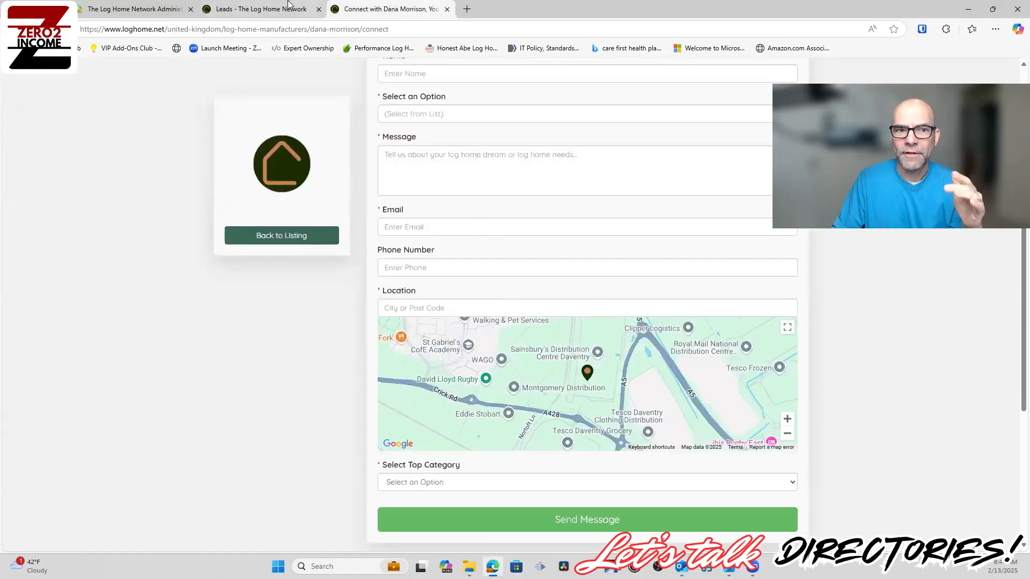
click(289, 6)
drag(500, 319, 565, 329)
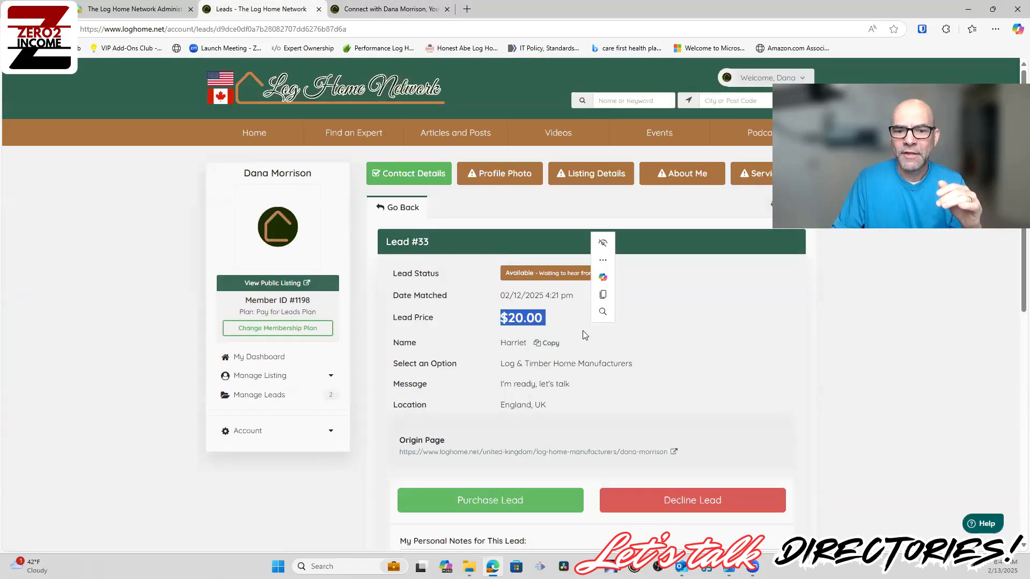
click(563, 328)
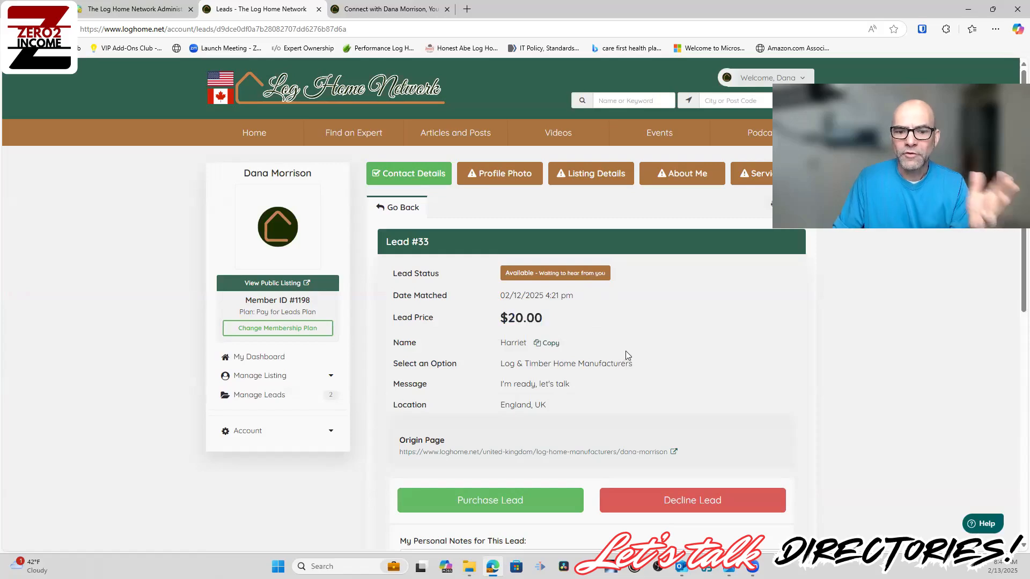
Start purchasing the lead, proceed from the order review to the new credit card form, and cancel.
click(535, 496)
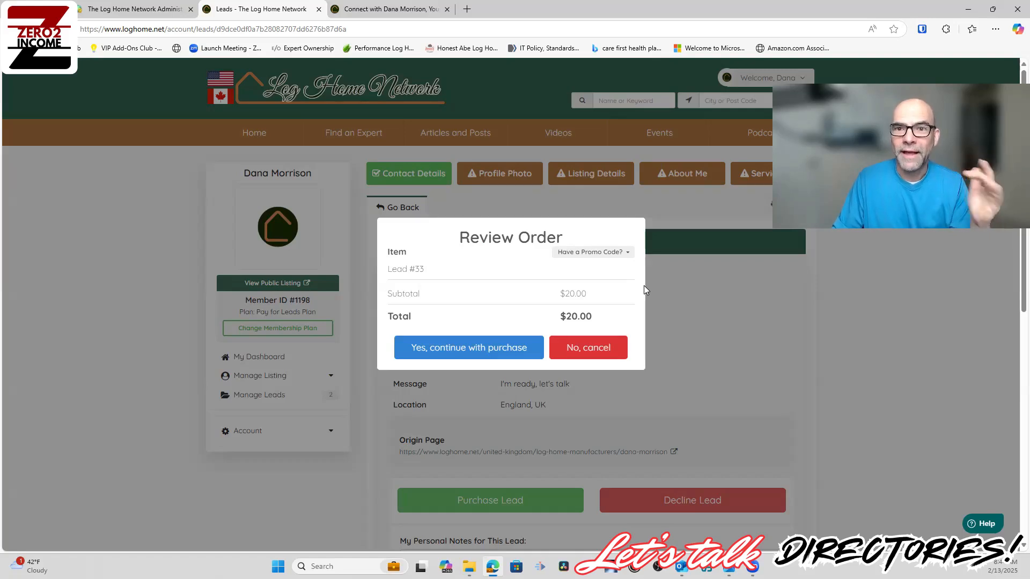
click(470, 348)
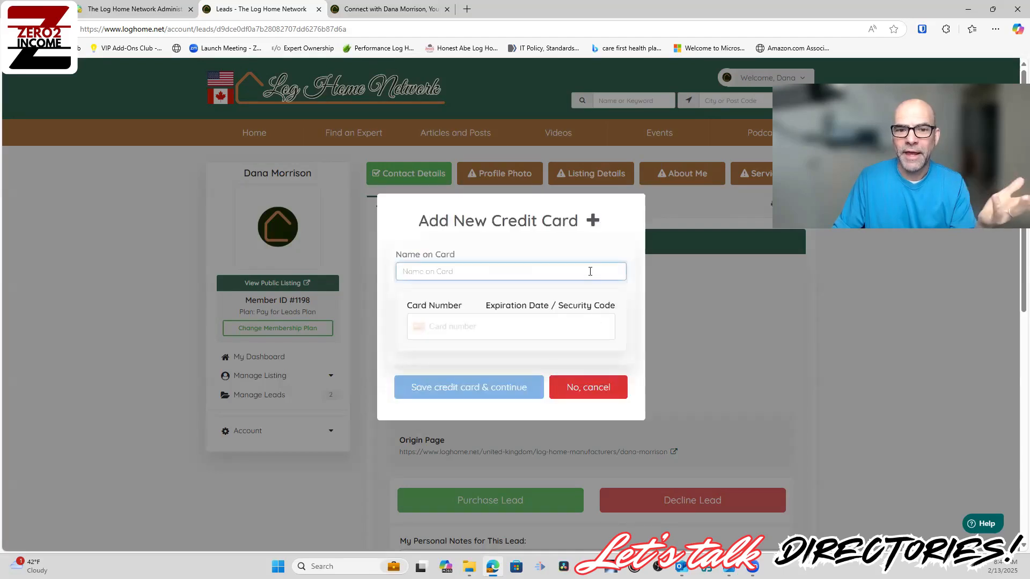
click(593, 386)
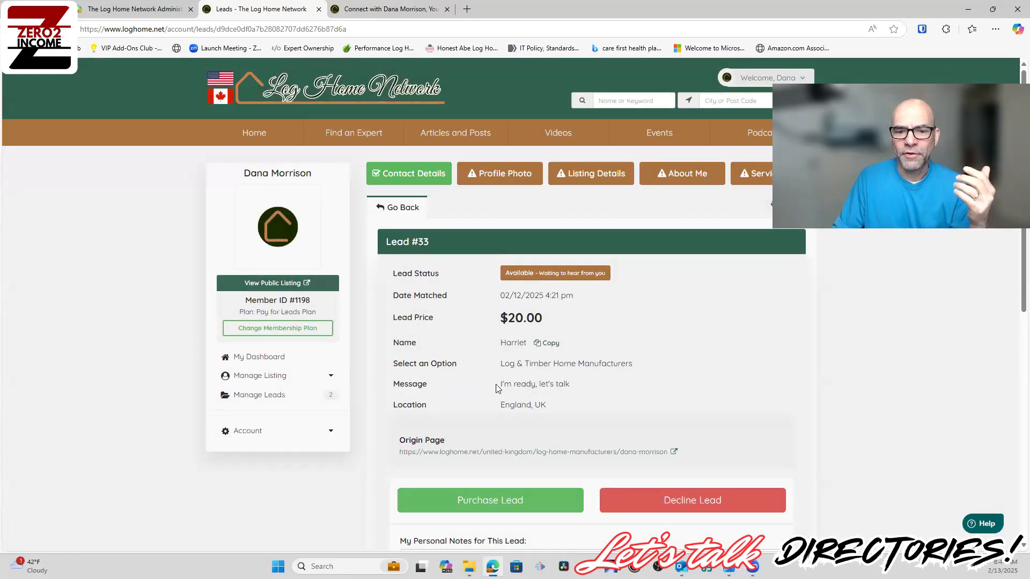
Highlight the lead's message text, and return to the Pay for Leads Plan editor in the site admin.
drag(498, 384, 680, 397)
click(603, 377)
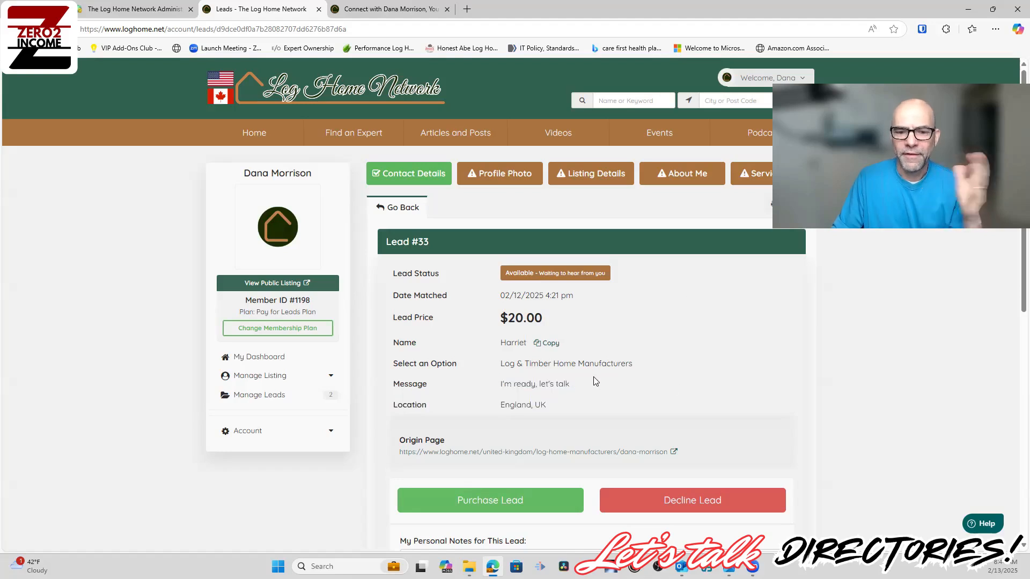
click(158, 8)
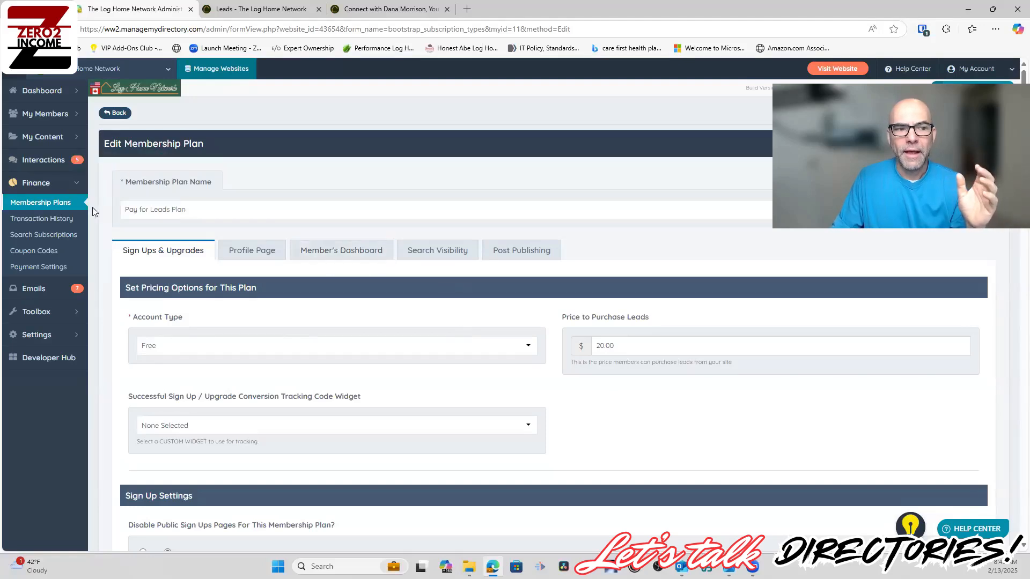
drag(185, 212, 150, 209)
click(125, 207)
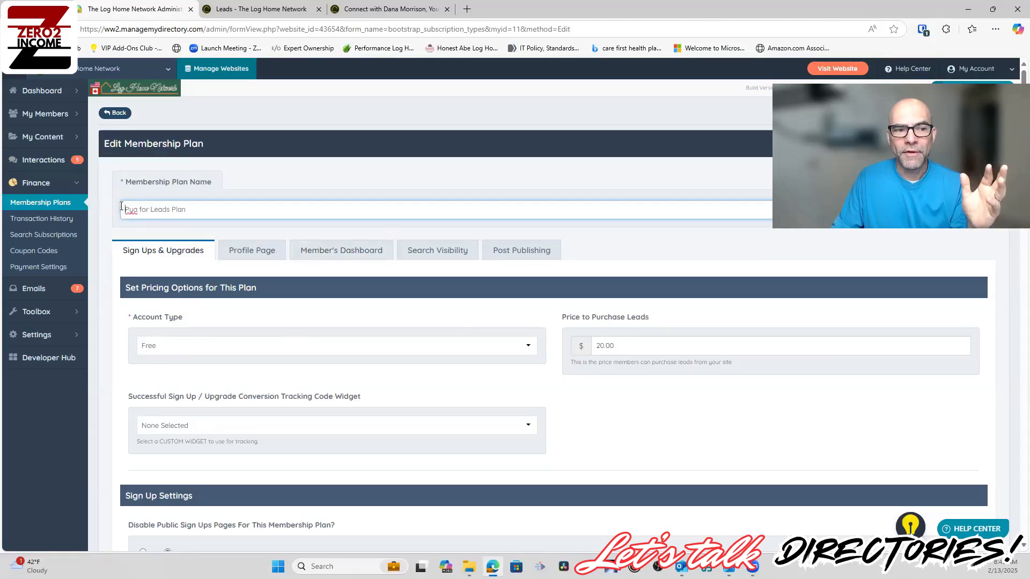
key(Right)
key(Delete)
key(Right)
text(y)
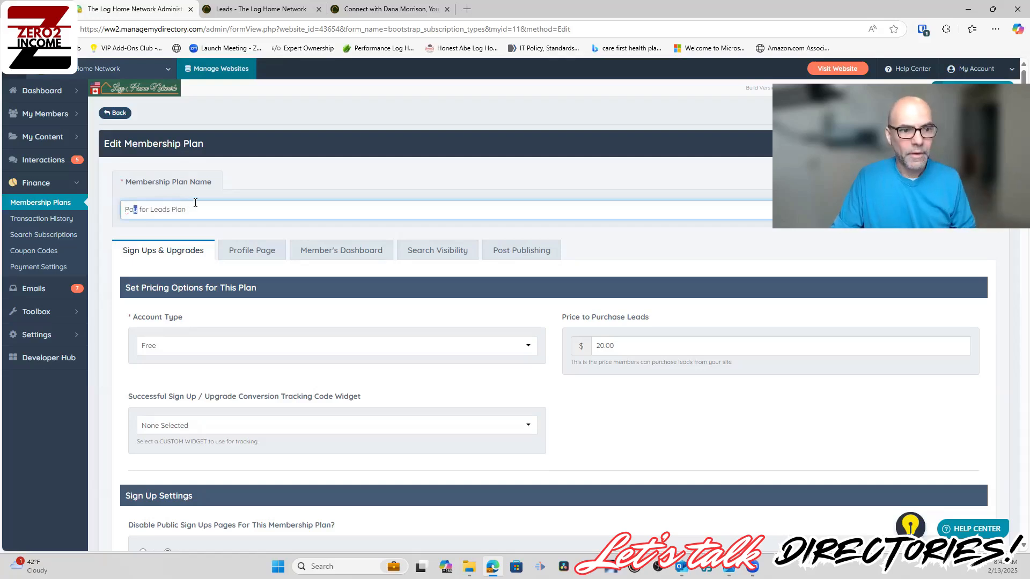
click(212, 211)
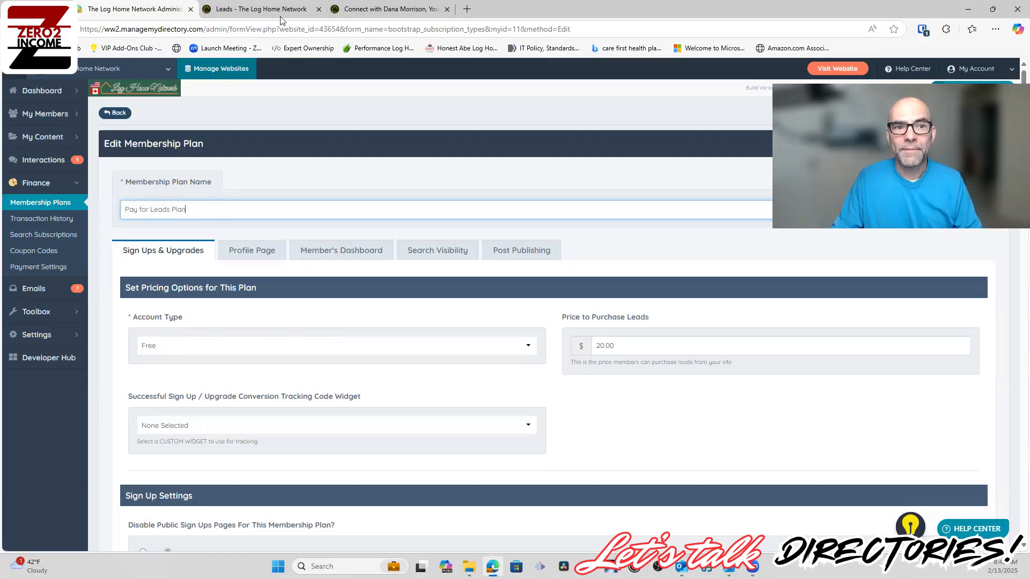
Highlight the membership plan's name and examine the plan's pricing options, including the price to purchase leads.
drag(194, 209, 120, 209)
click(671, 327)
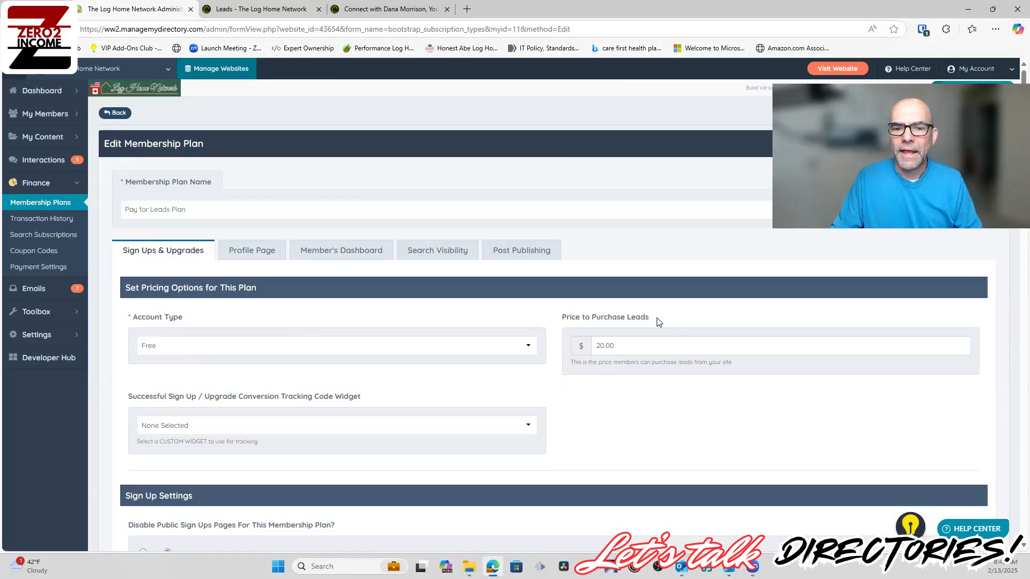
scroll(616, 327, down, 1)
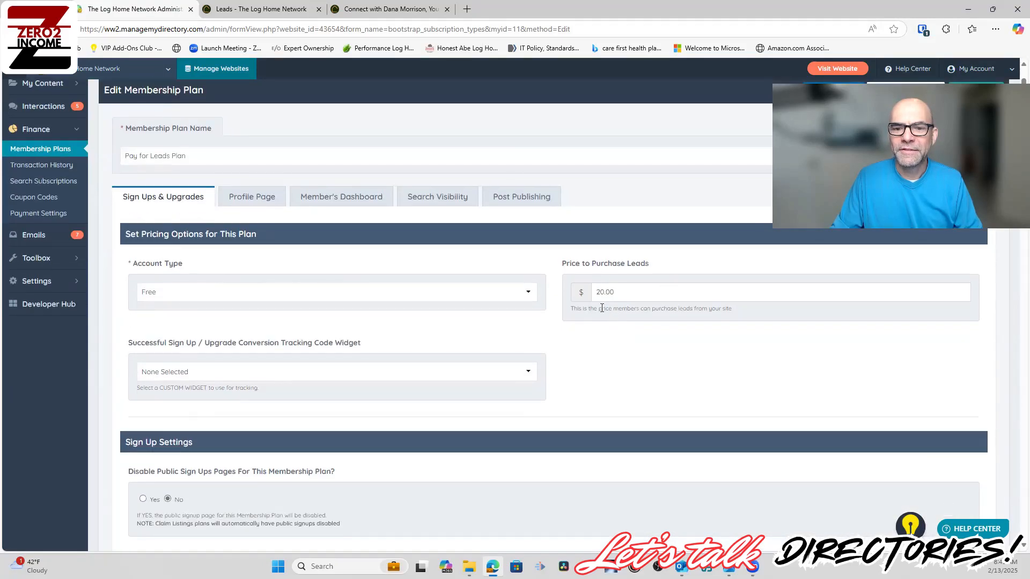
scroll(659, 329, up, 1)
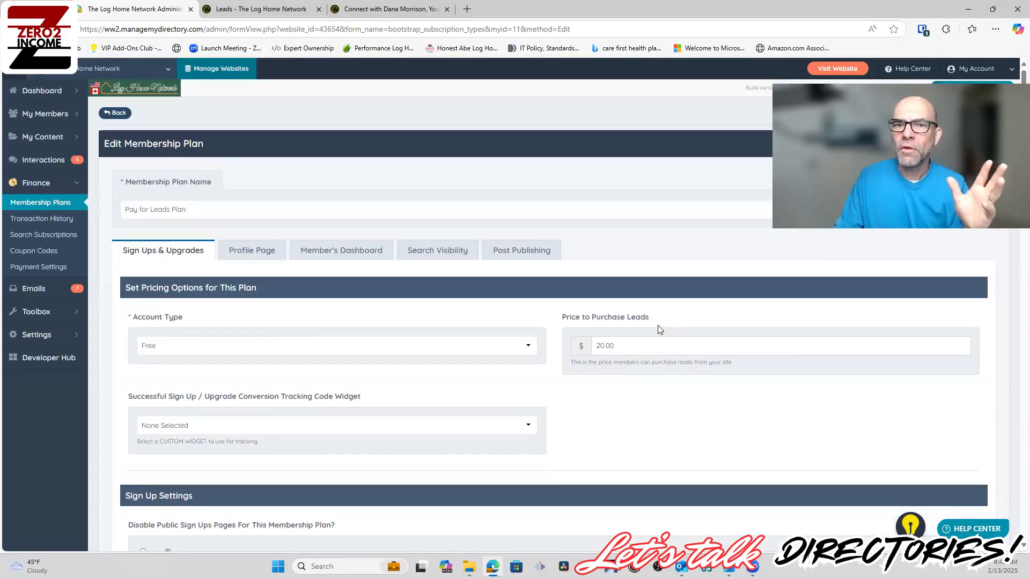
In the top-level member categories, set the Log & Timber Home Manufacturers lead price to 50.00 and save the changes.
mouse_move(47, 138)
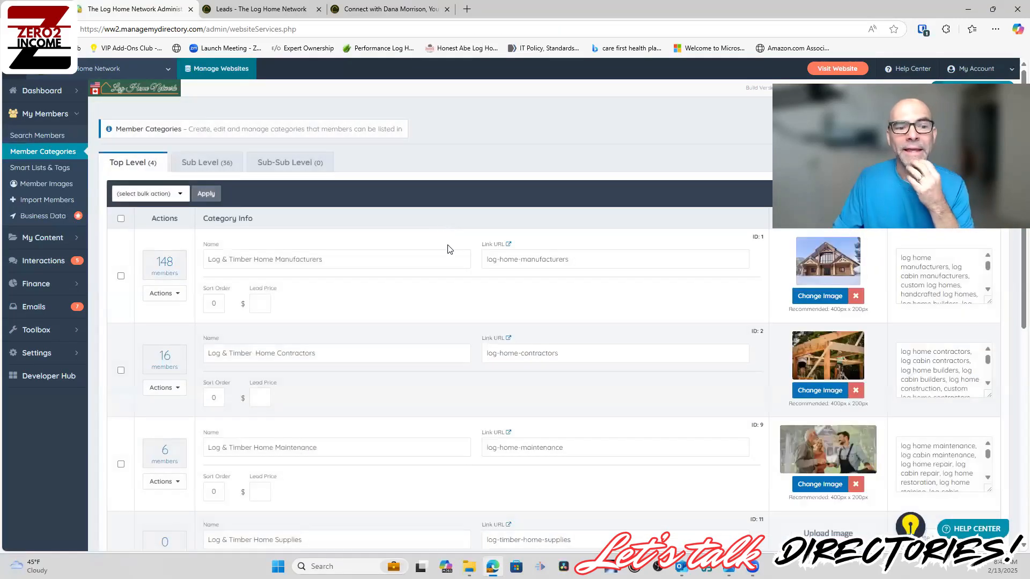
click(259, 301)
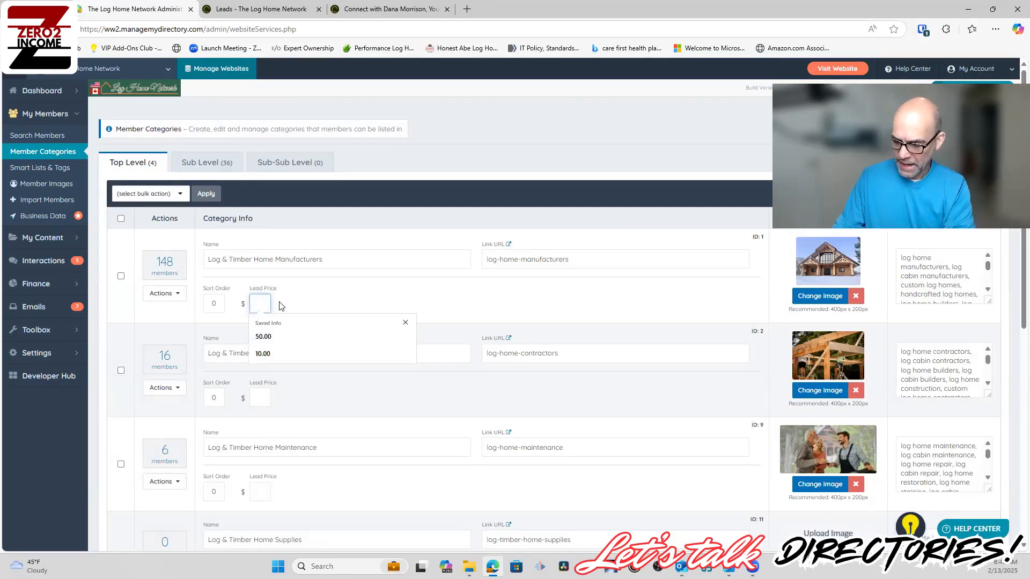
text(50.00)
click(398, 297)
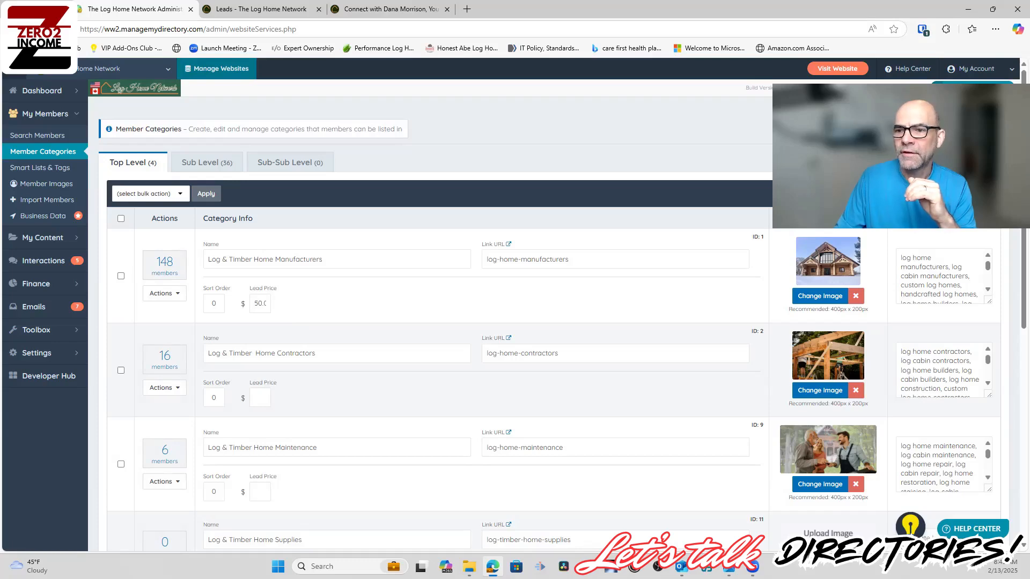
click(629, 200)
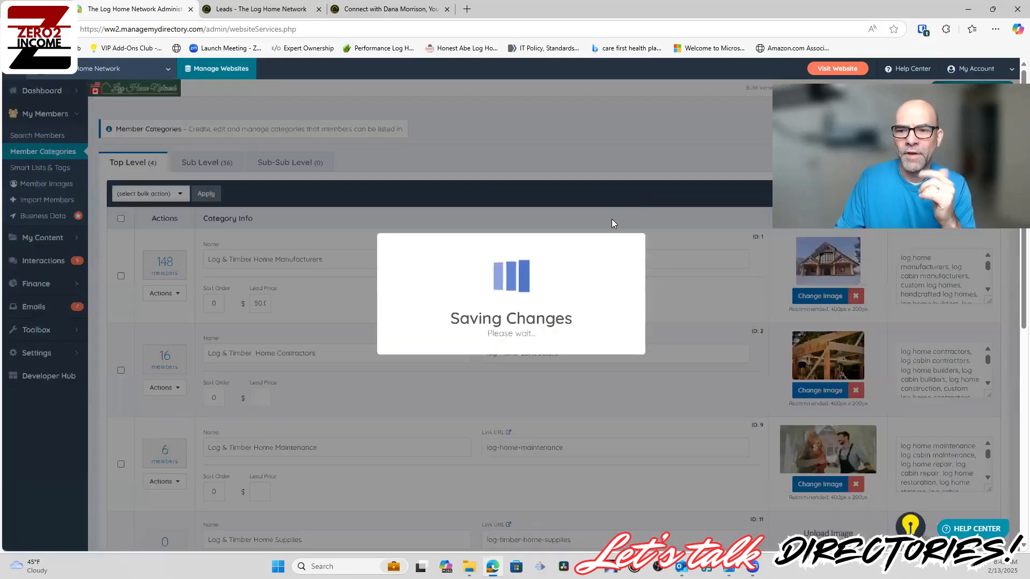
click(525, 344)
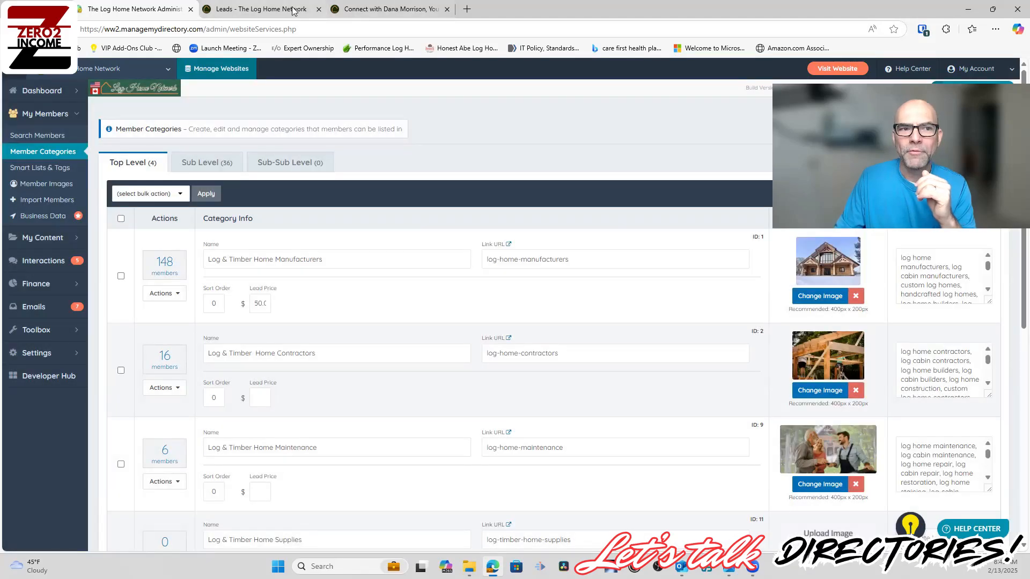
Reload the member's lead details page to check the lead price.
click(292, 9)
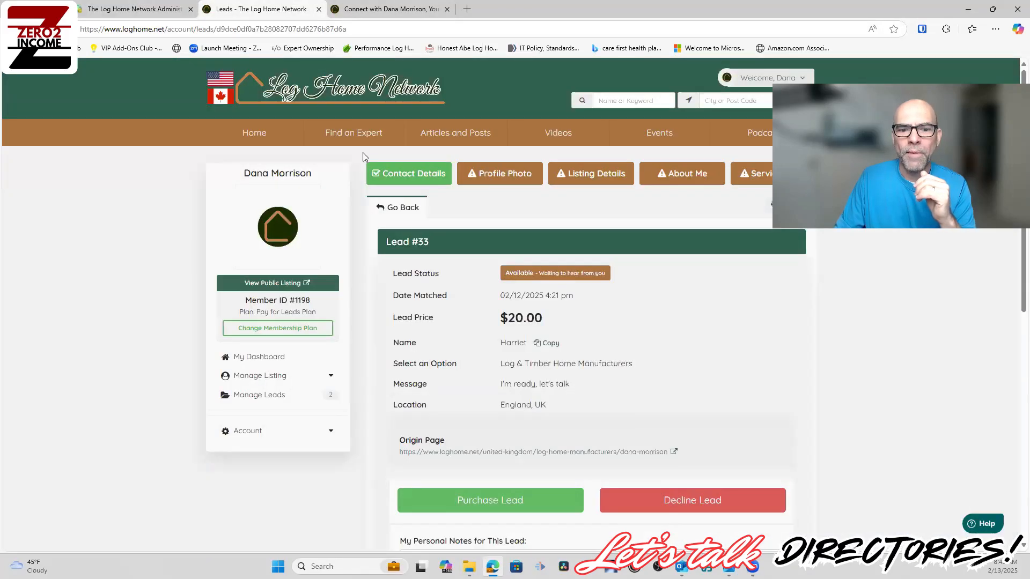
key(F5)
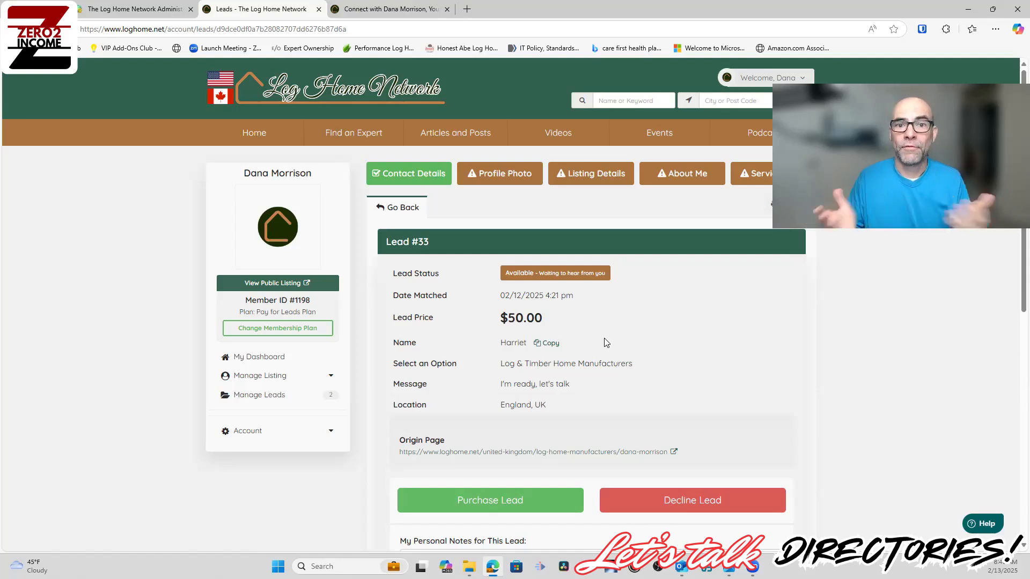
In the site admin's top-level member categories, set the Log & Timber Home Manufacturers lead price to 10.00 and save the changes.
click(155, 10)
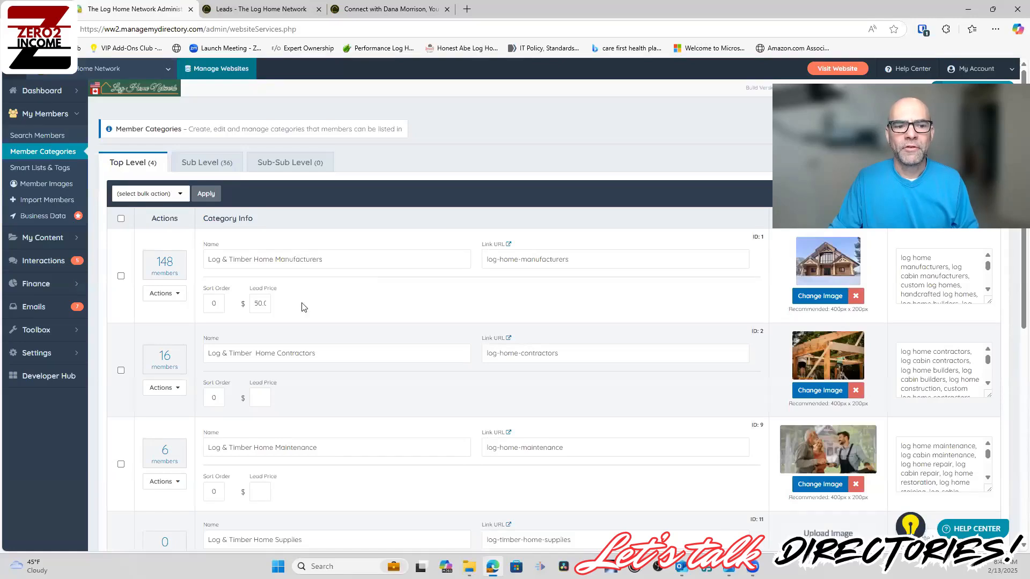
double_click(257, 304)
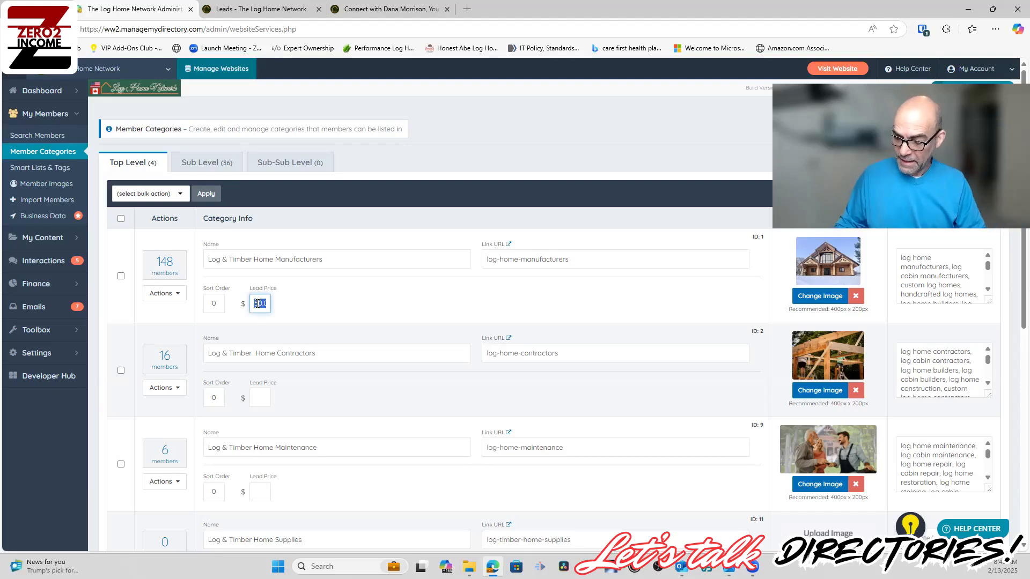
text(10.0)
click(312, 307)
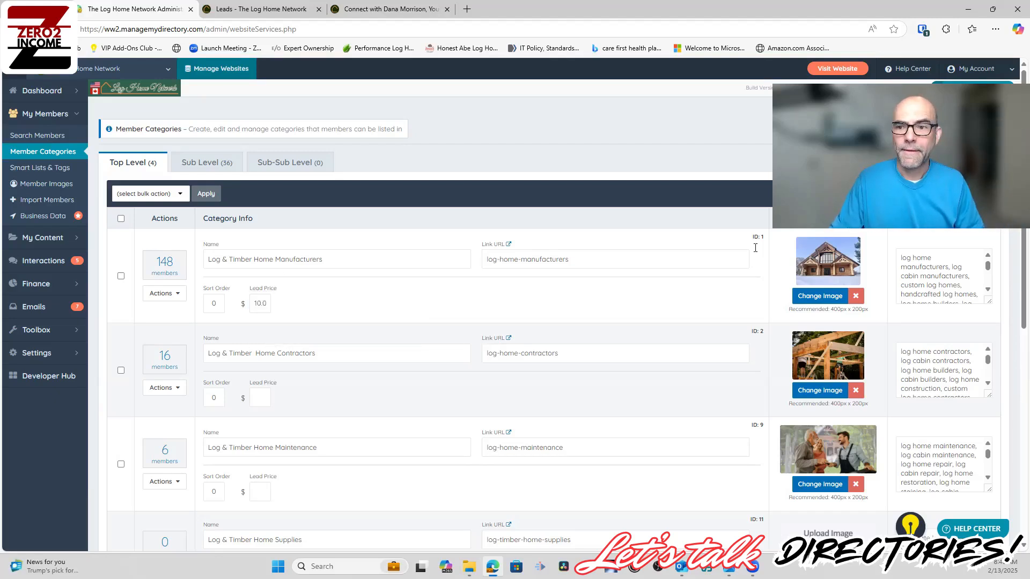
Return to the member's lead details page, check the updated lead price and highlight it.
click(390, 9)
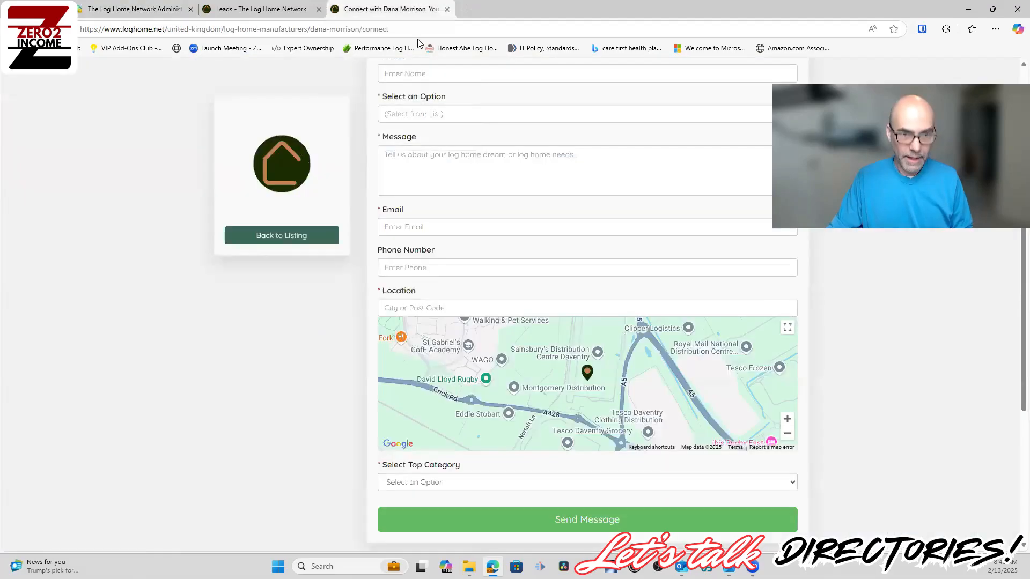
click(257, 9)
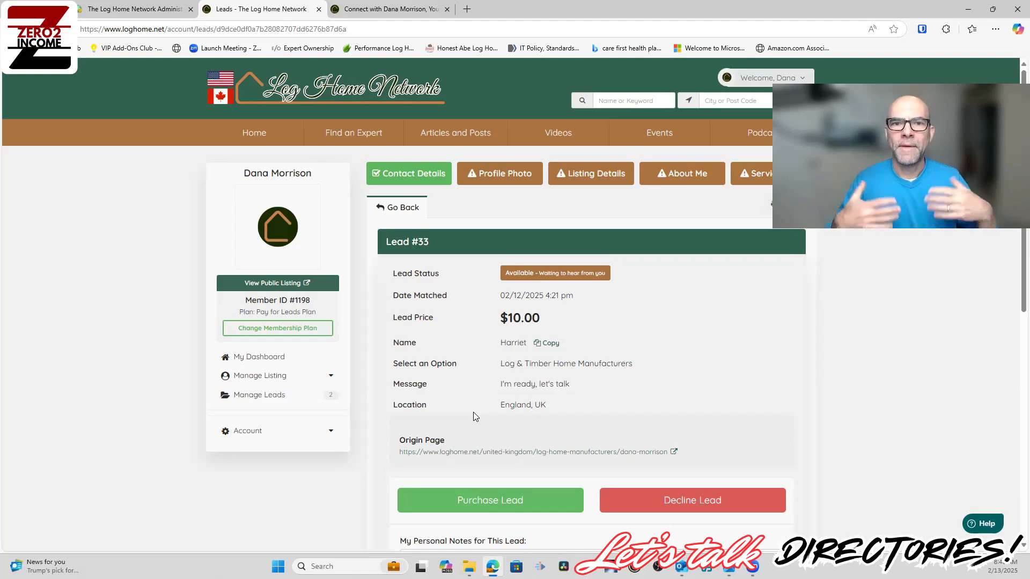
drag(497, 321, 552, 317)
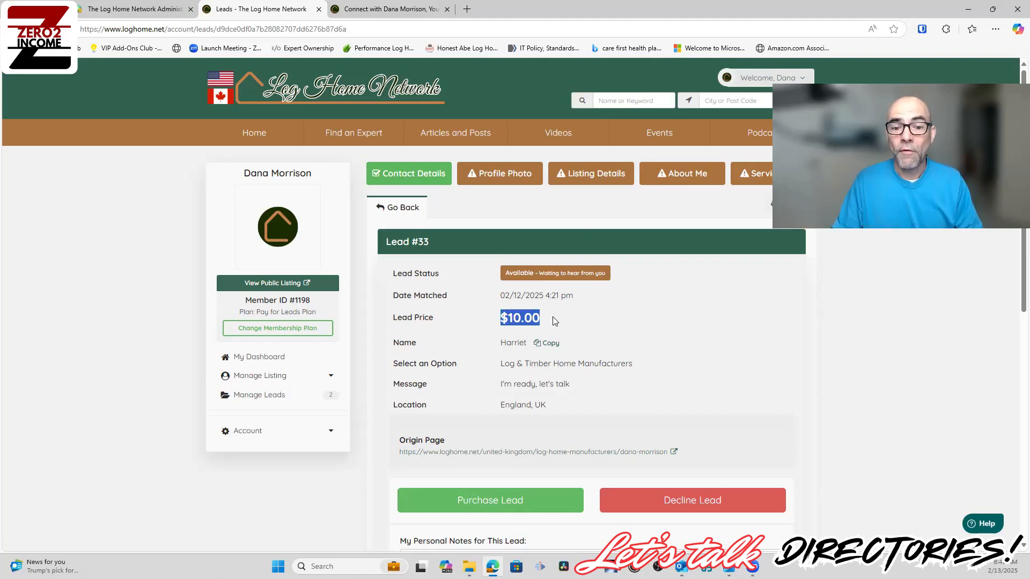
Clear the Log & Timber Home Manufacturers lead price in the top-level member categories and save the changes.
click(110, 8)
double_click(261, 304)
key(BackSpace)
click(308, 308)
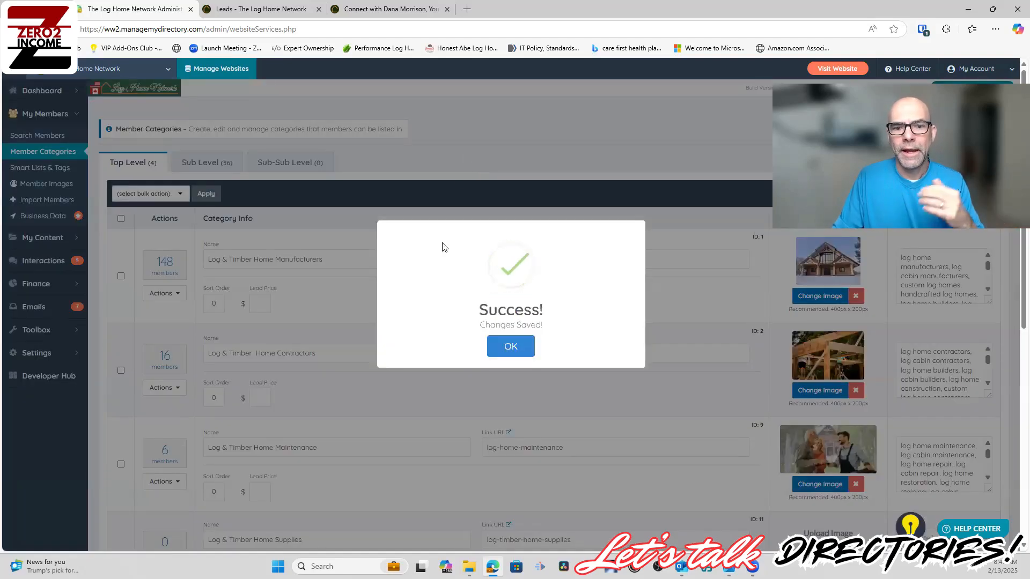
click(504, 349)
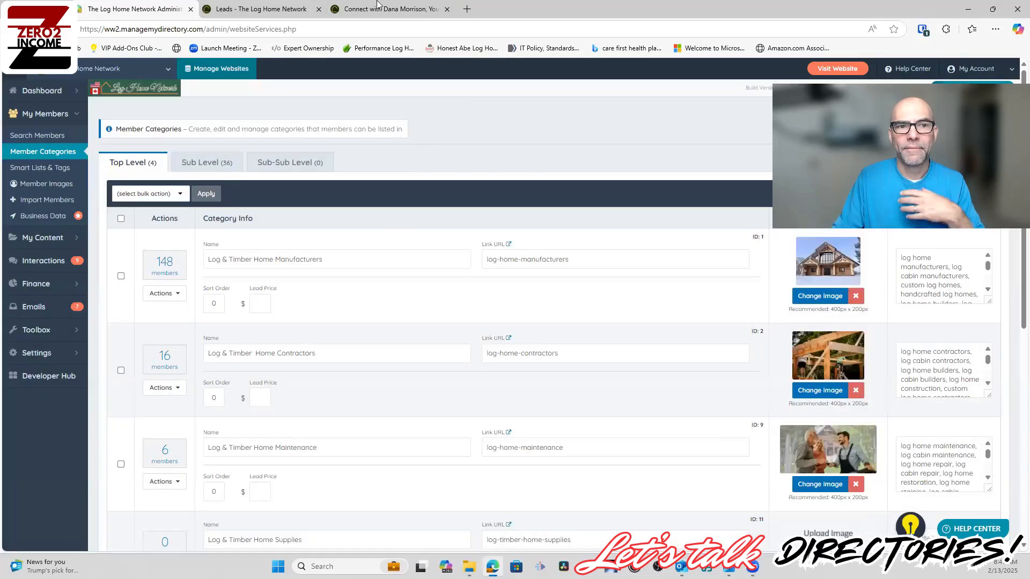
Reload the member's lead details page, and open the Pay for Leads Plan for editing to compare its price to purchase leads.
click(277, 6)
key(F5)
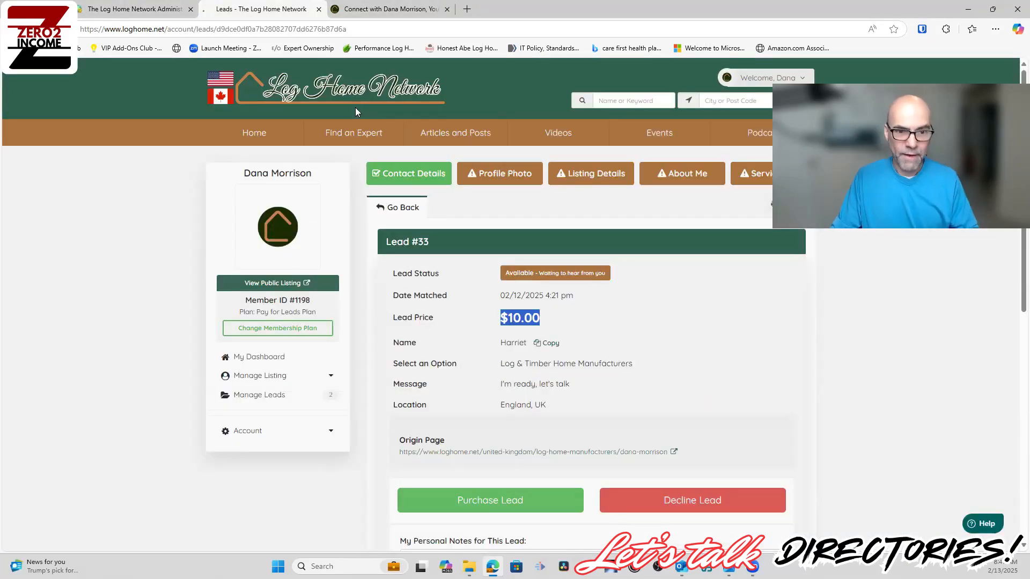
click(137, 8)
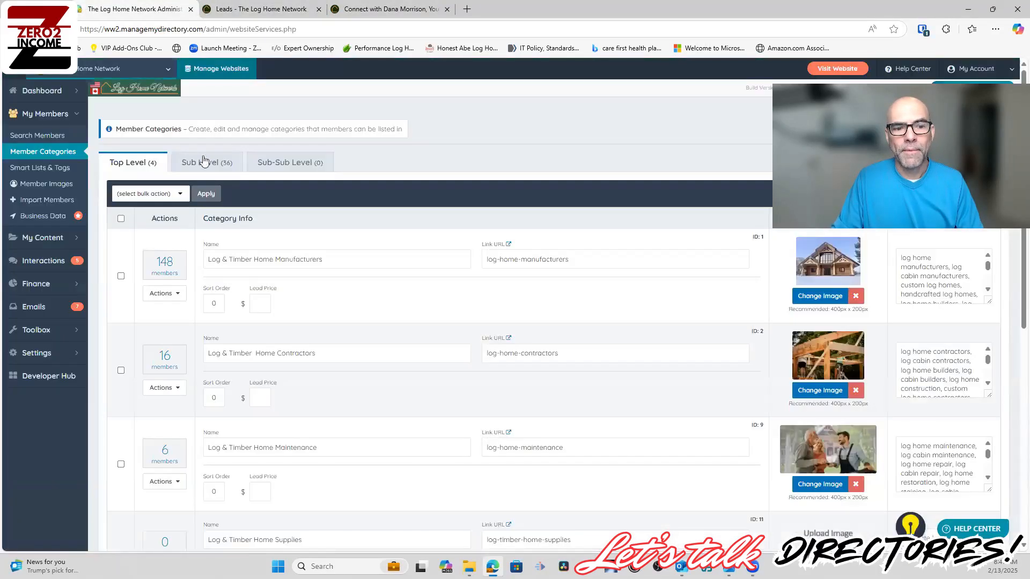
mouse_move(39, 287)
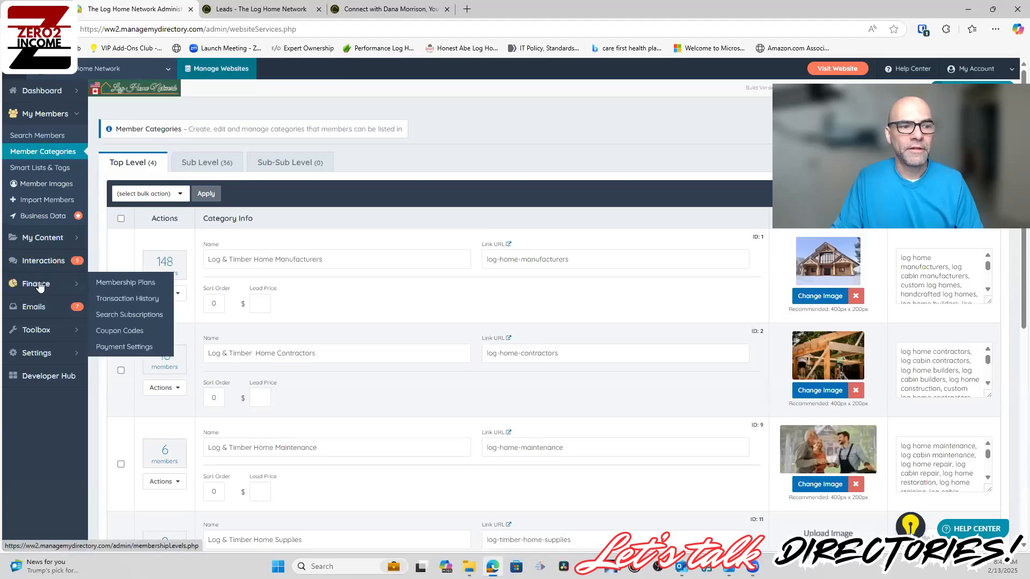
click(128, 282)
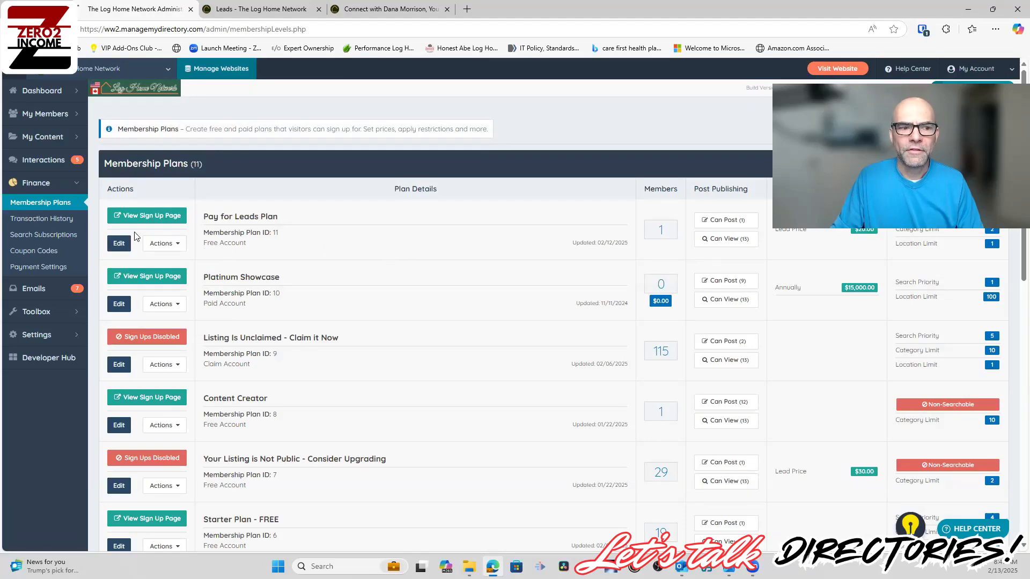
click(122, 243)
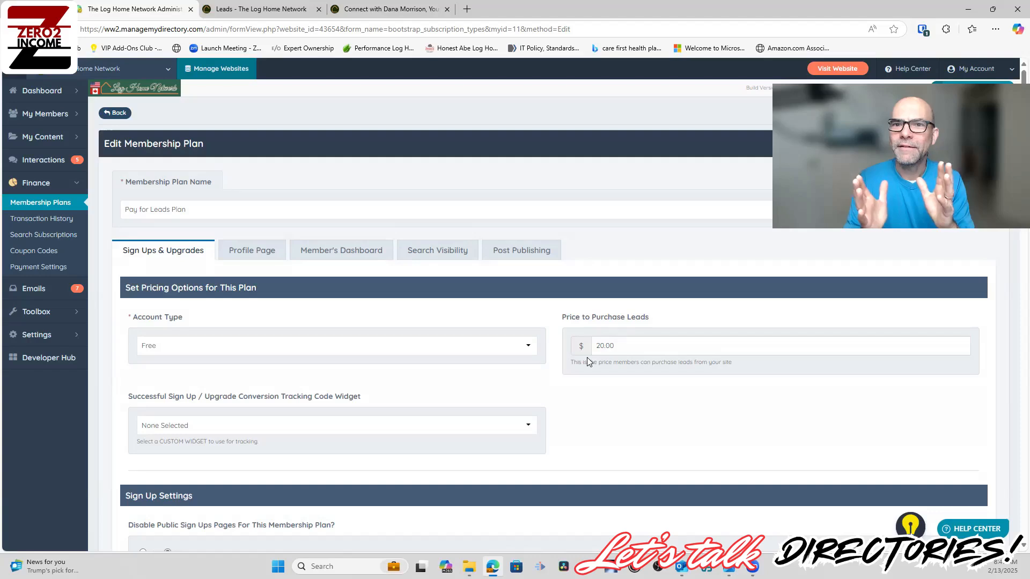
Return to the member categories and examine the lead price fields of the top-level categories, including Log & Timber Home Maintenance.
mouse_move(48, 113)
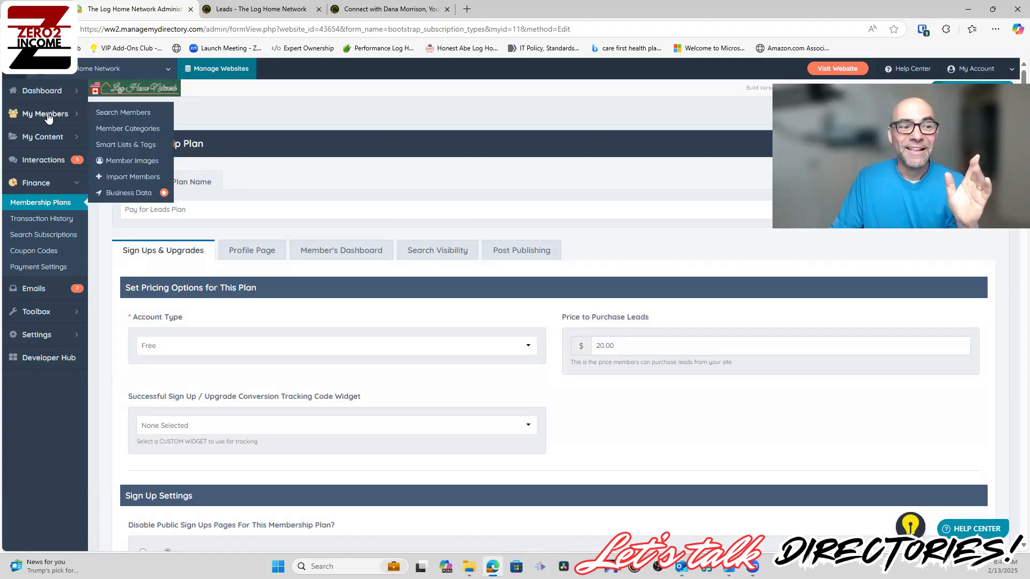
click(115, 130)
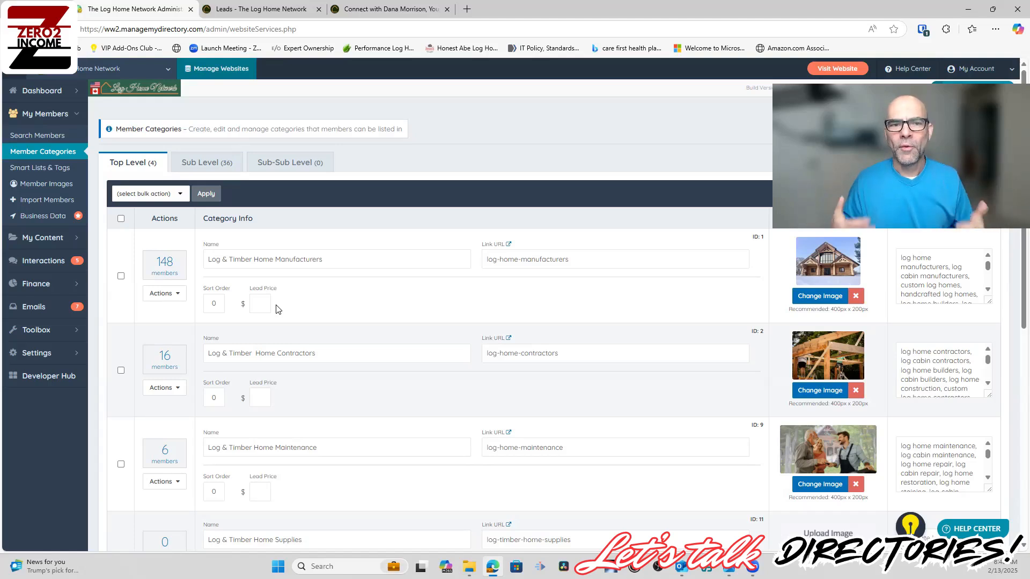
key(BackSpace)
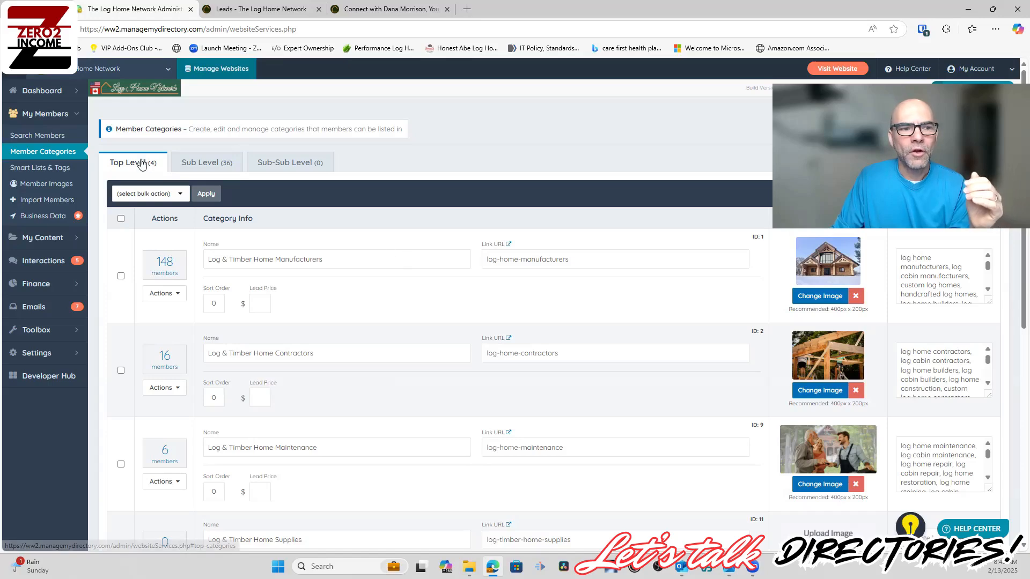
scroll(409, 306, down, 2)
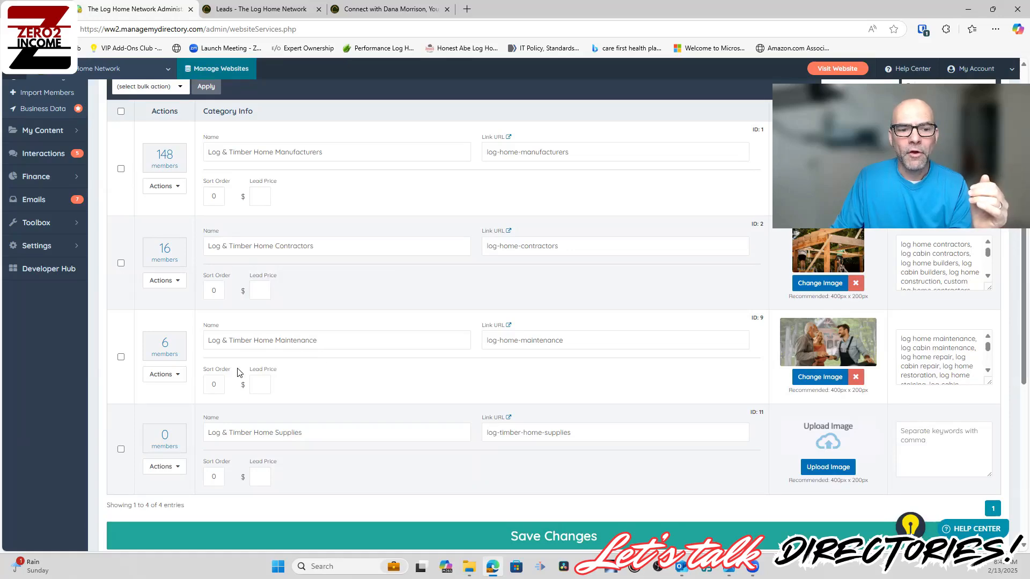
click(258, 382)
scroll(317, 398, up, 2)
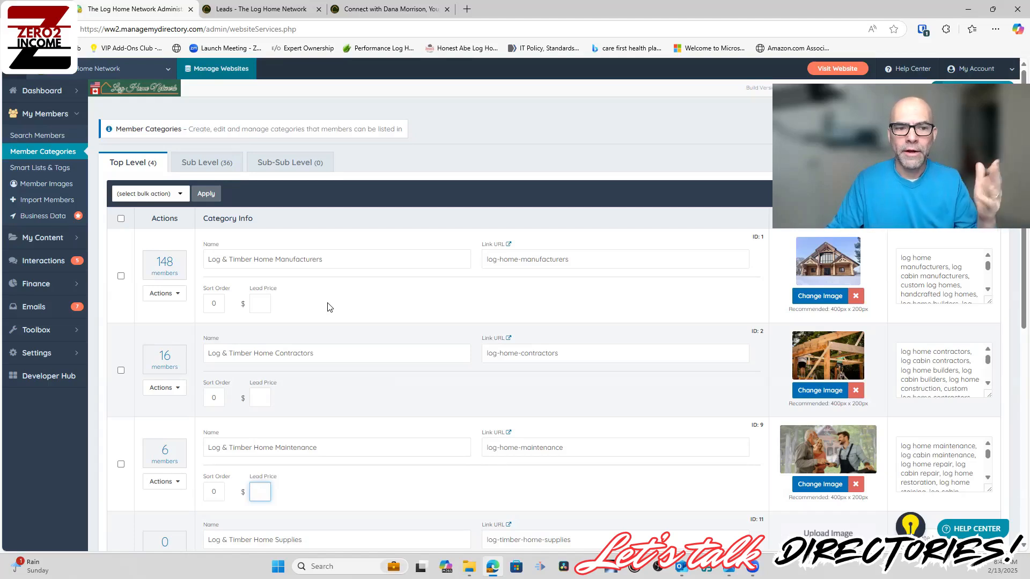
scroll(337, 302, down, 1)
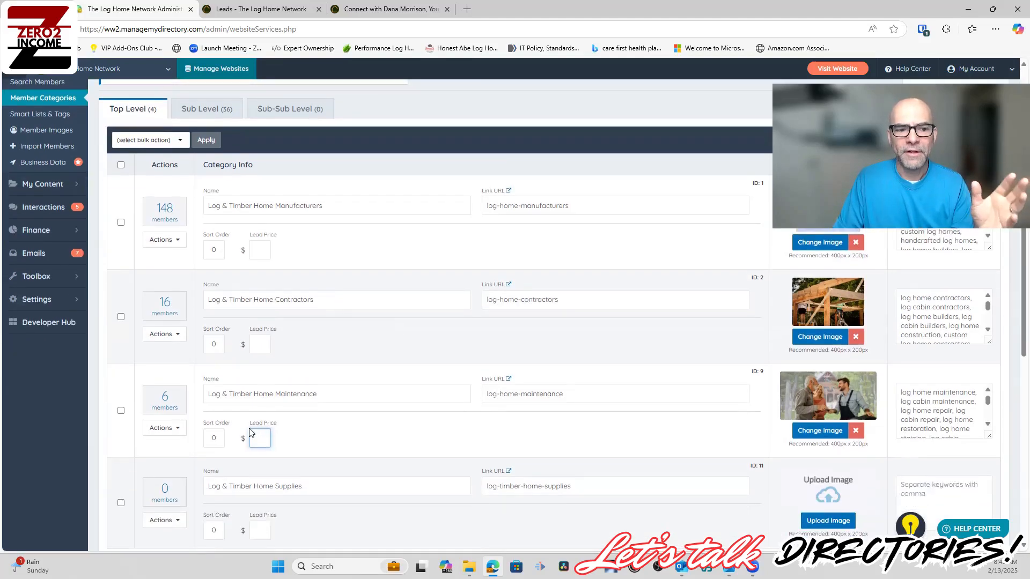
scroll(315, 439, up, 1)
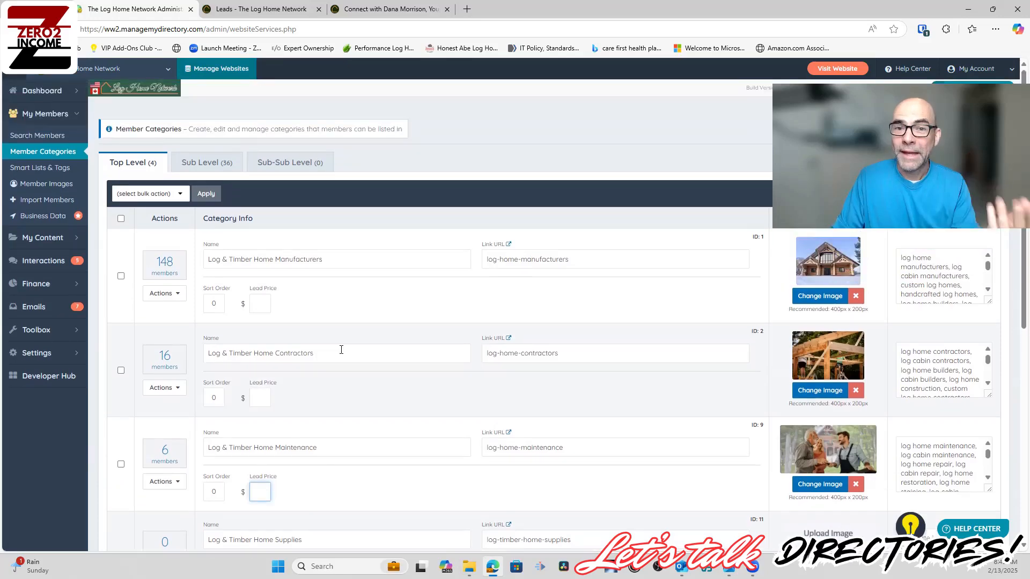
Examine the lead price fields of the sub-level member categories, such as Staining & Finishing under Log & Timber Home Contractors.
click(210, 166)
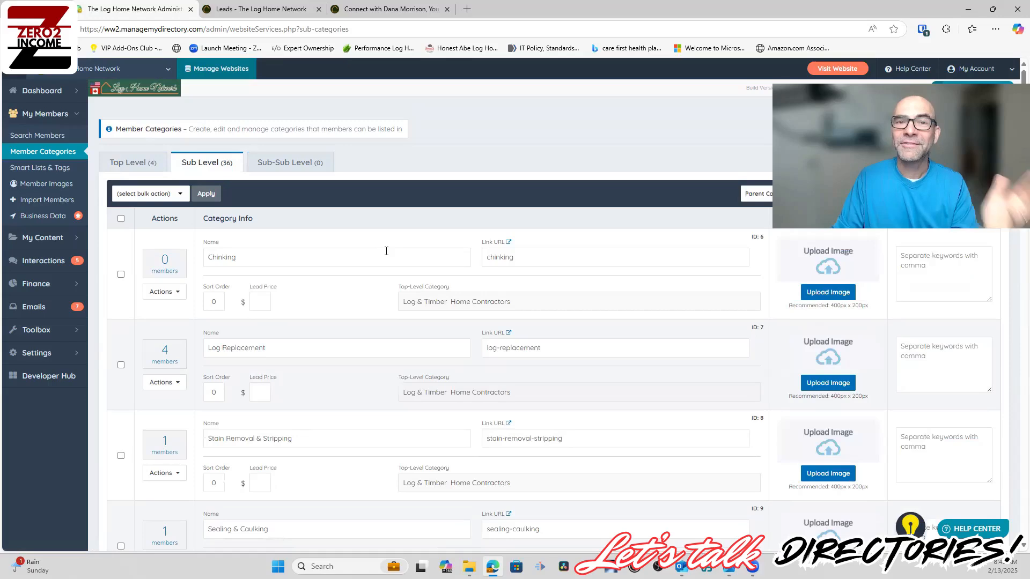
scroll(368, 302, down, 6)
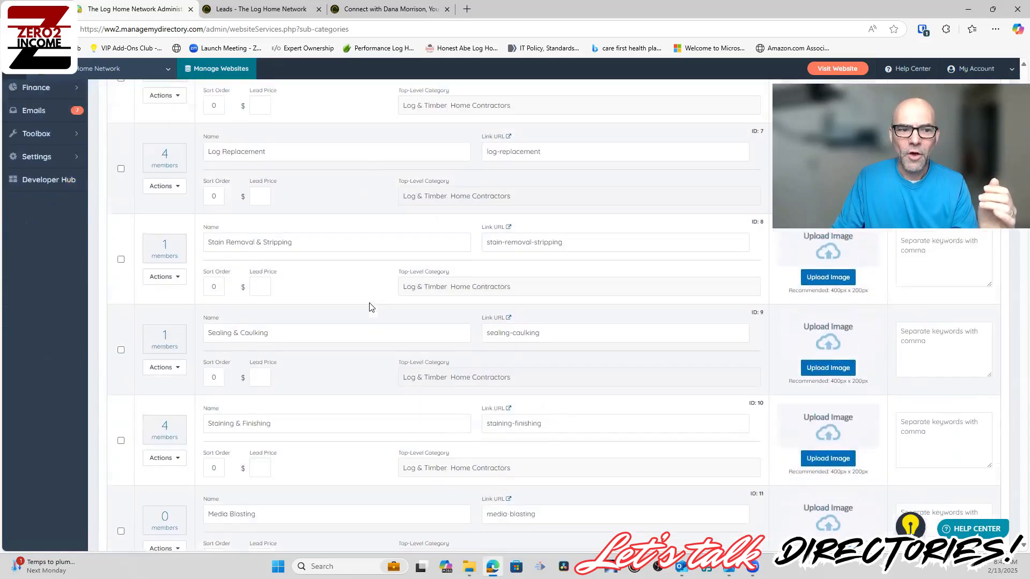
scroll(370, 303, down, 3)
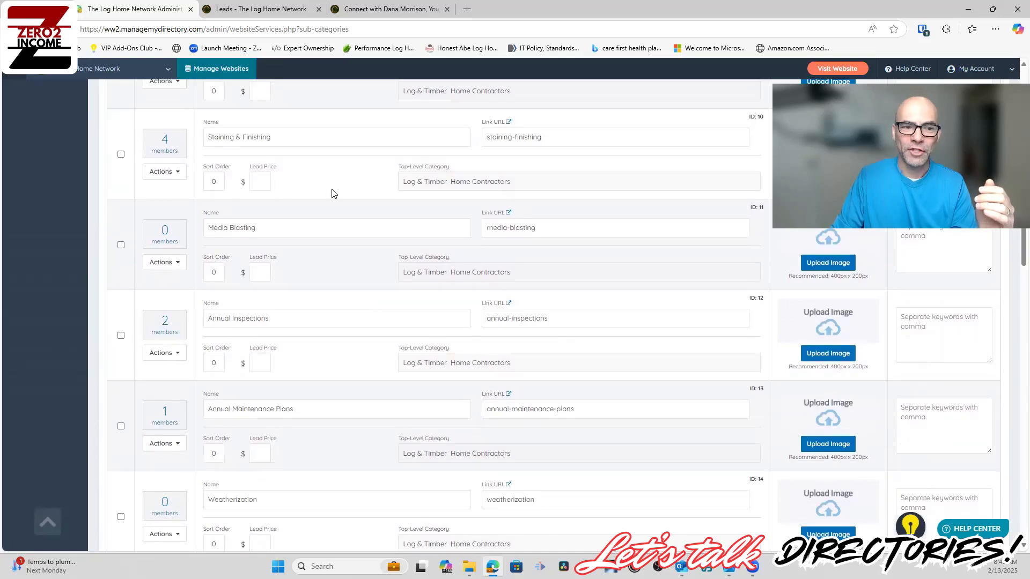
scroll(333, 194, up, 3)
click(261, 347)
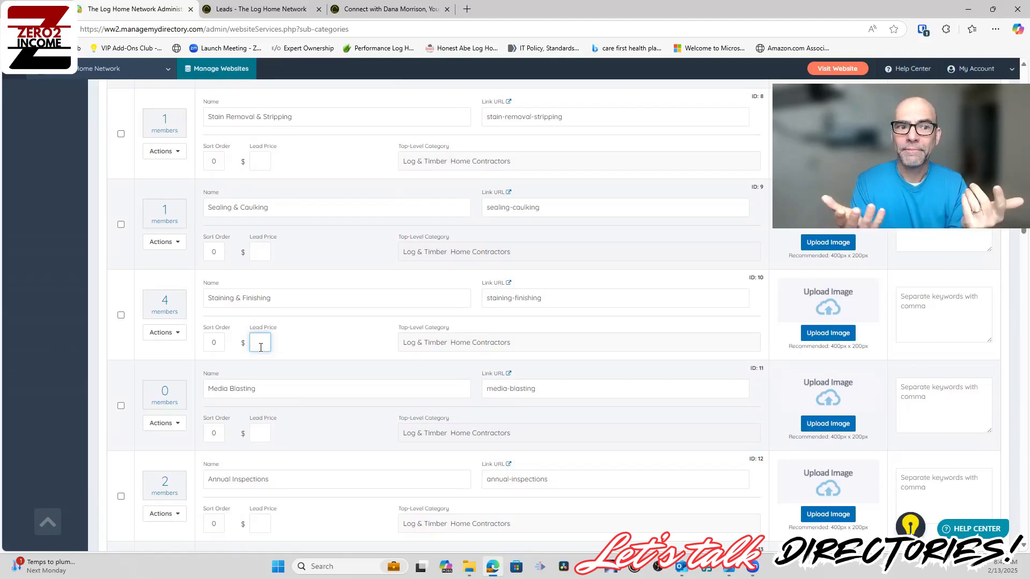
scroll(283, 333, down, 2)
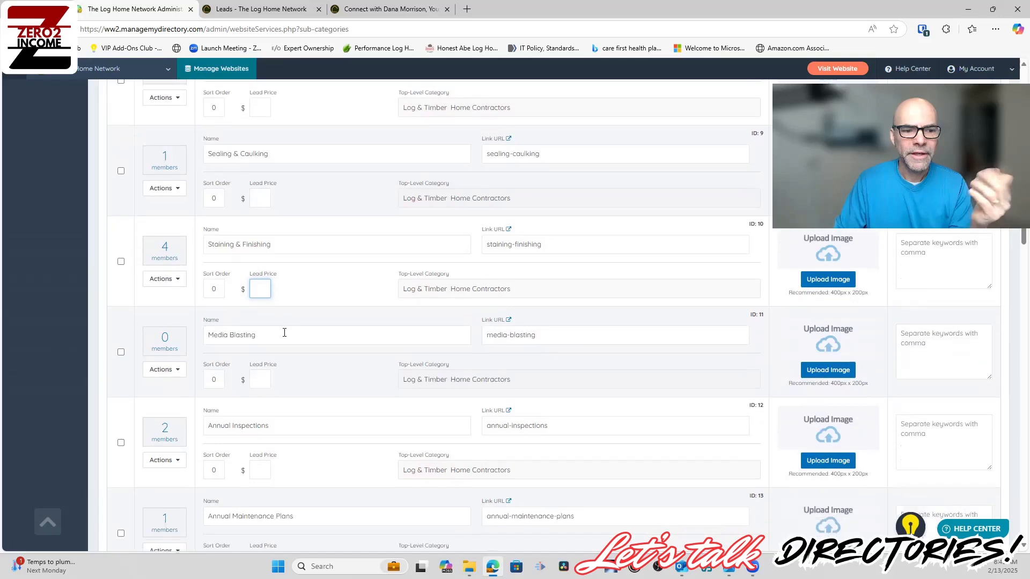
scroll(287, 334, down, 3)
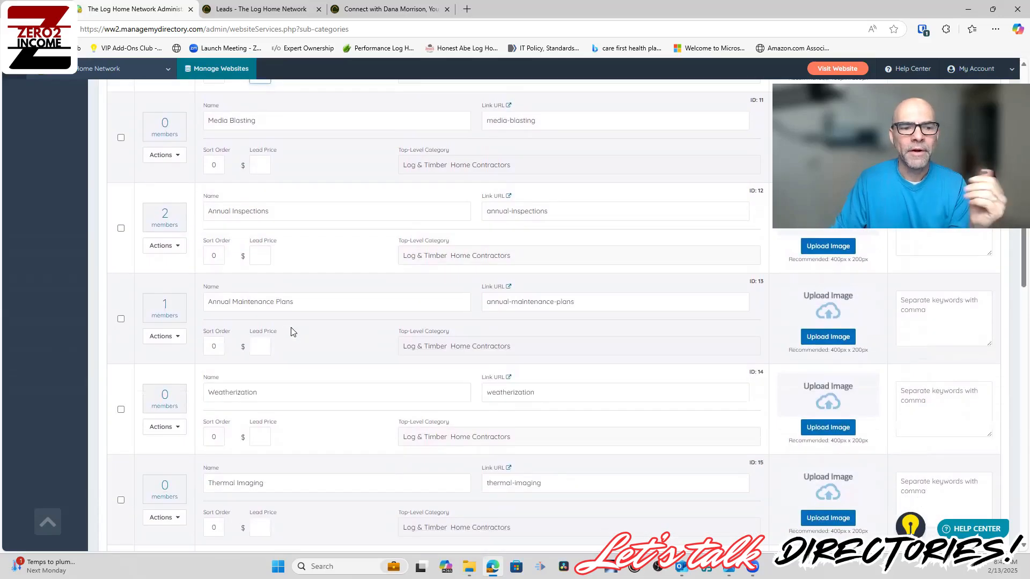
scroll(292, 332, down, 2)
scroll(294, 330, up, 13)
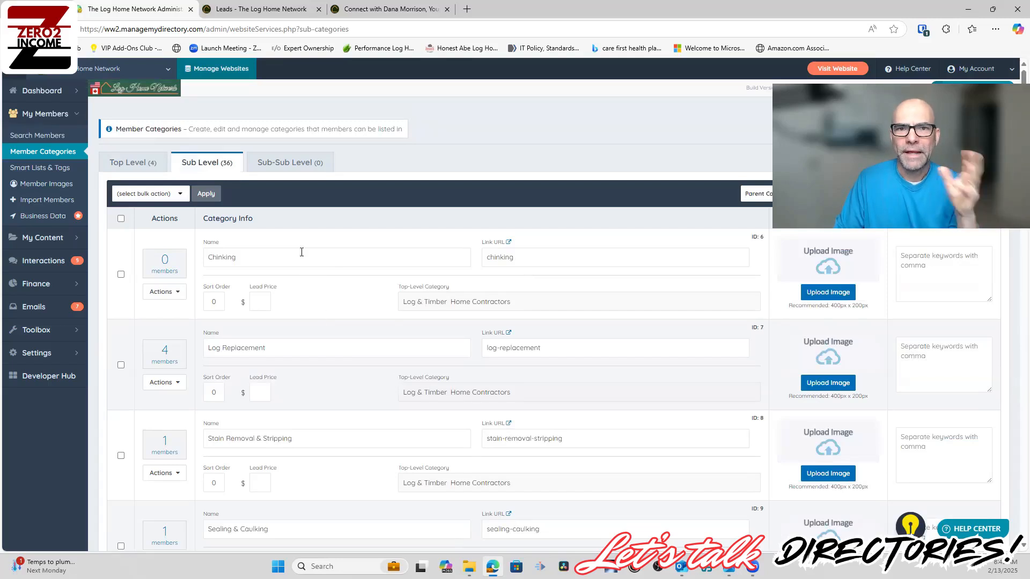
Add a sub-sub level category named test under the Fully Customizable sub-level of Log & Timber Home Manufacturers and save it.
click(281, 162)
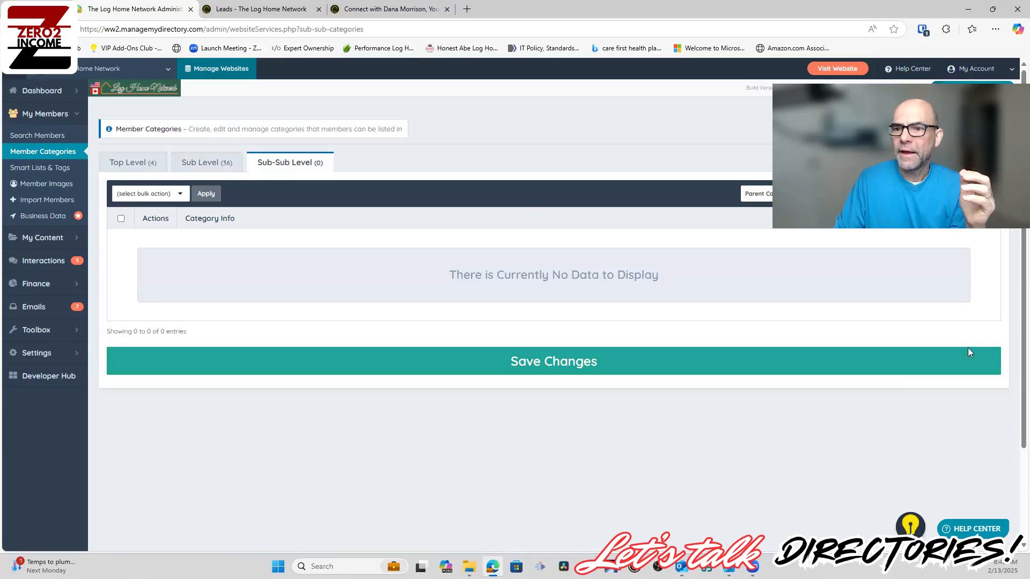
click(897, 157)
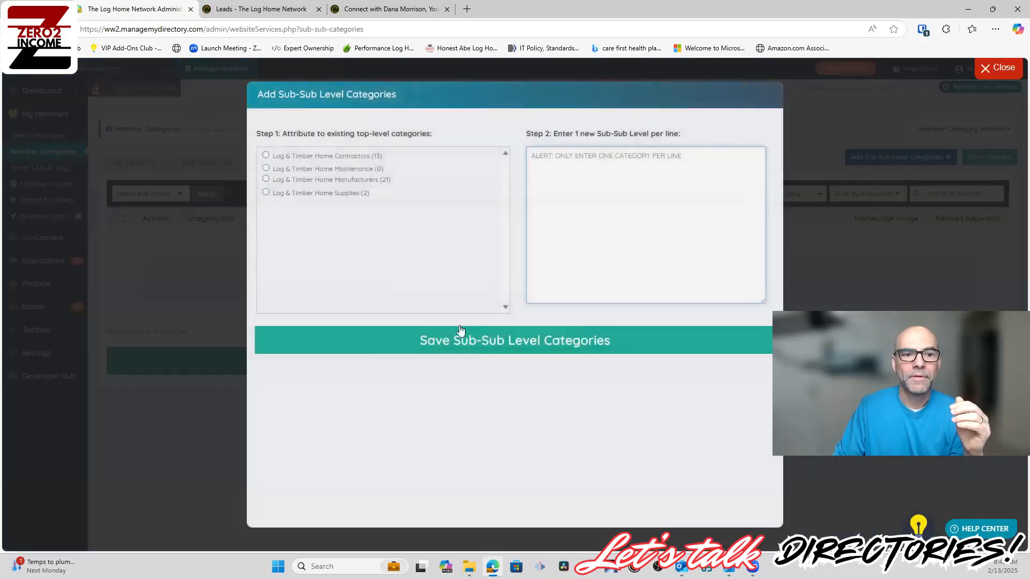
click(266, 169)
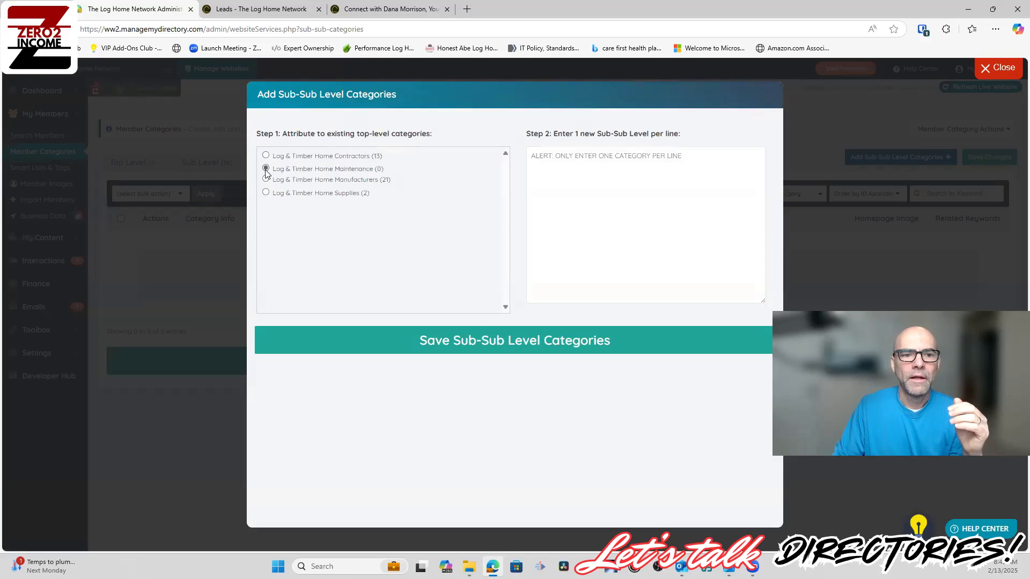
click(268, 180)
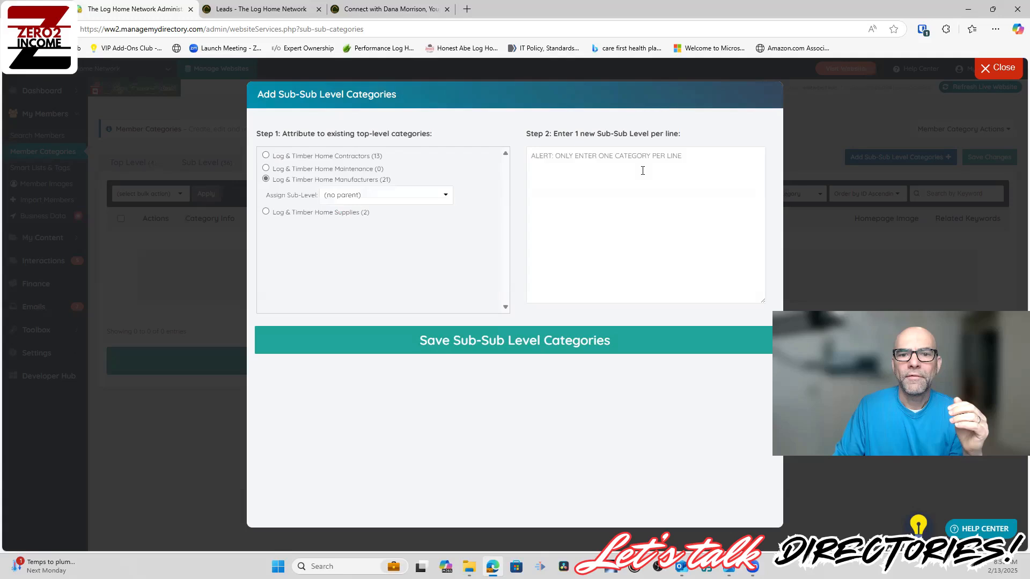
click(375, 195)
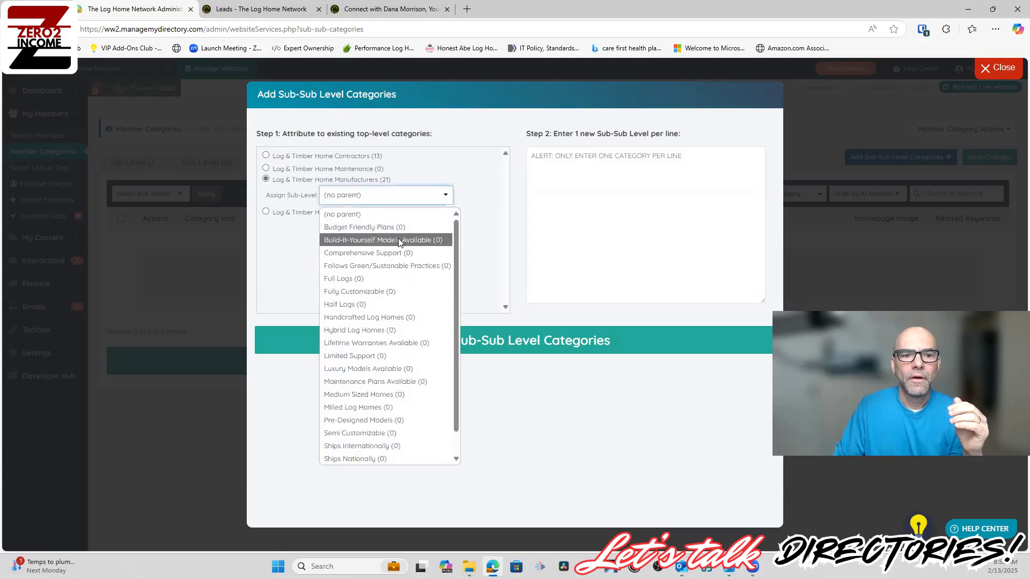
click(402, 292)
click(569, 239)
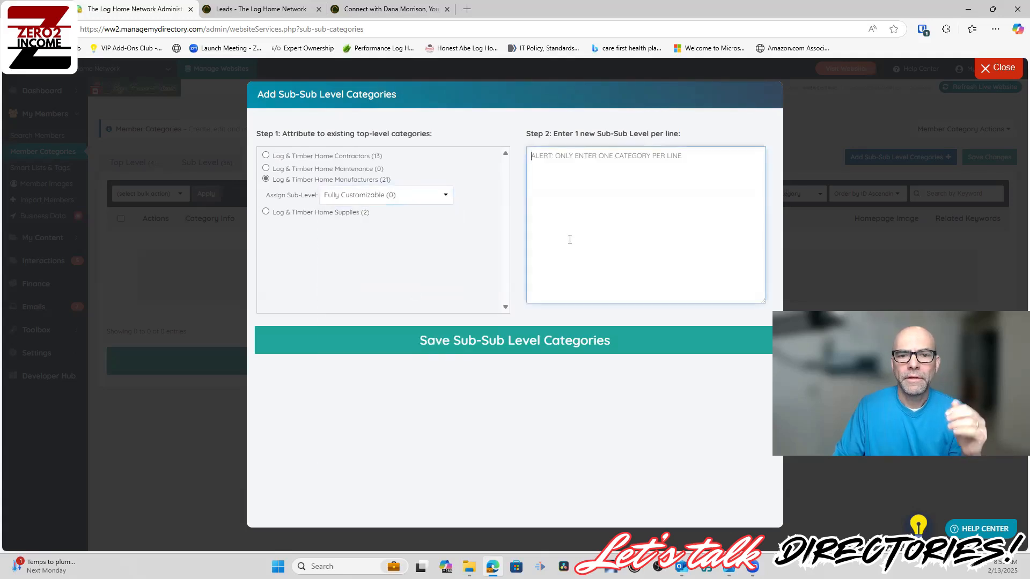
text(test)
click(540, 346)
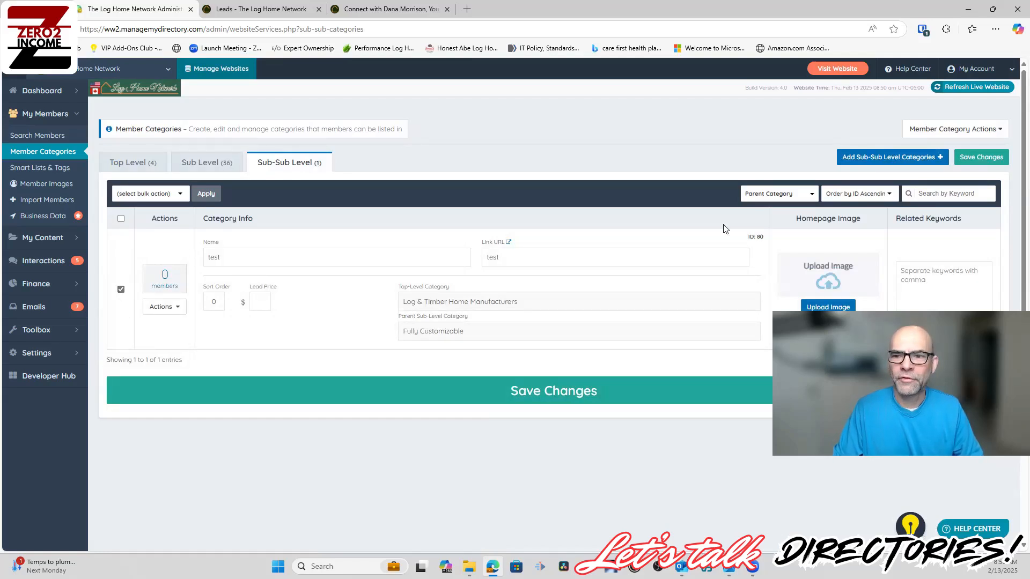
Delete the sub-sub level category named test and confirm its deletion.
click(164, 306)
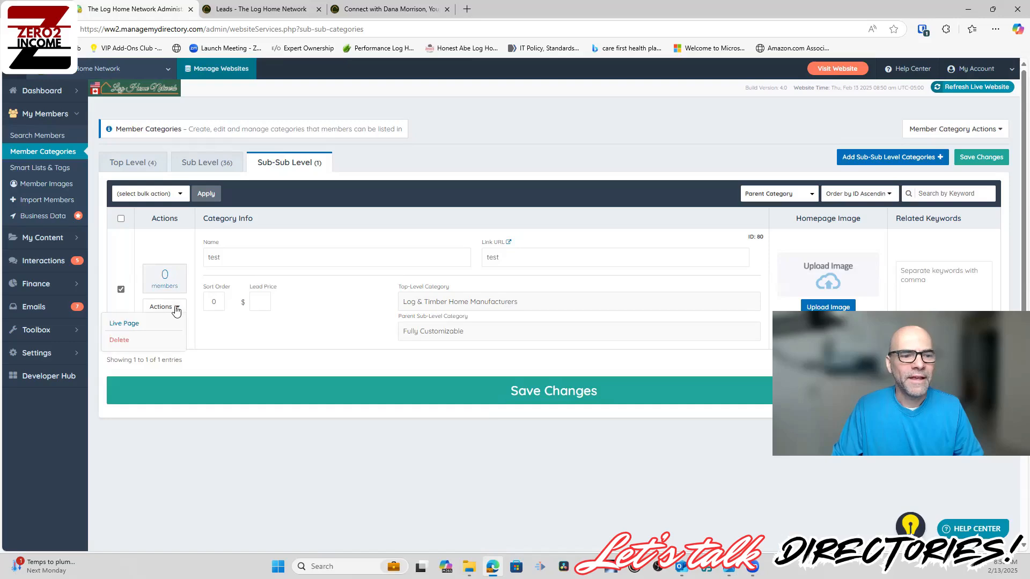
click(156, 338)
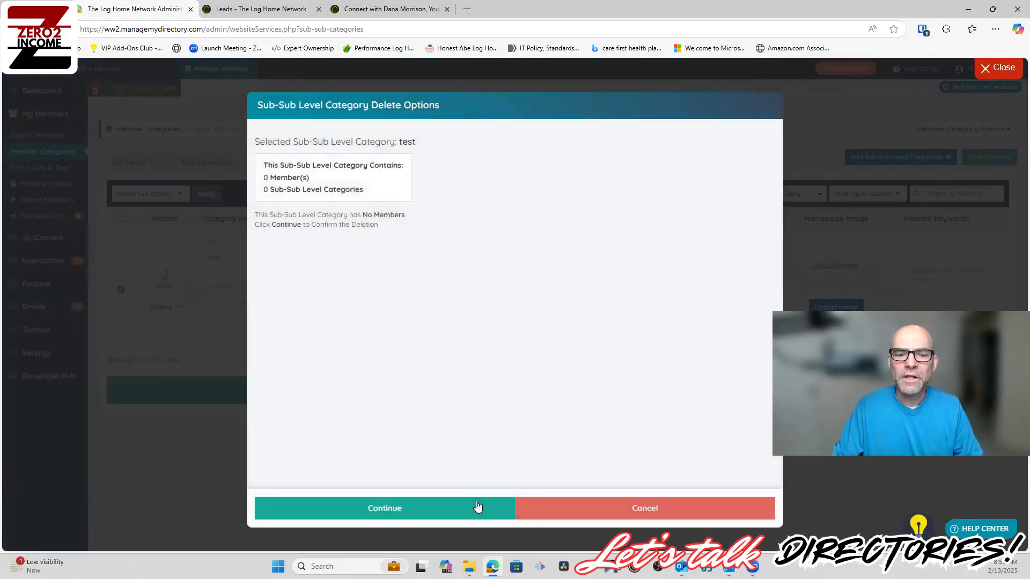
click(469, 516)
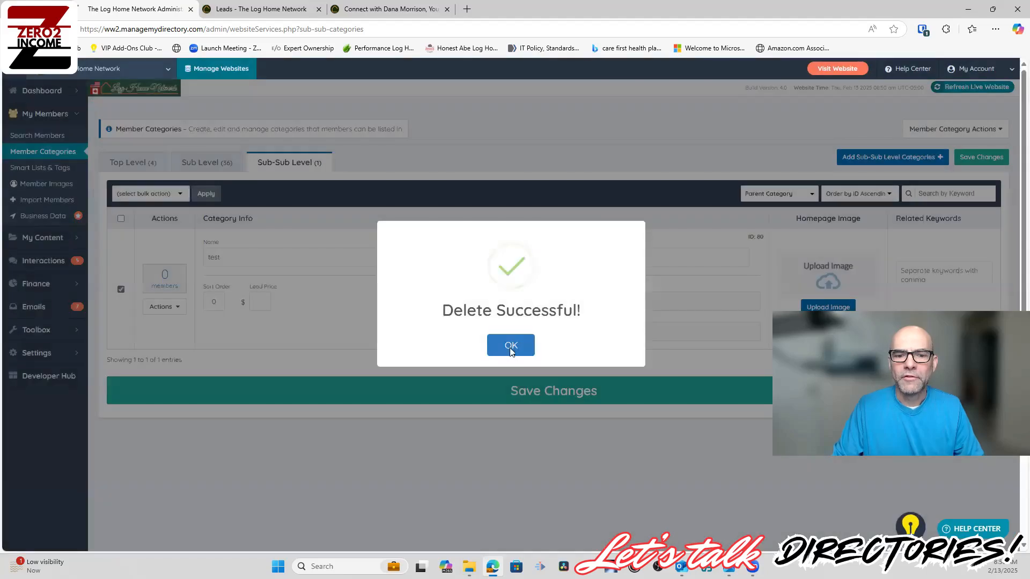
click(512, 343)
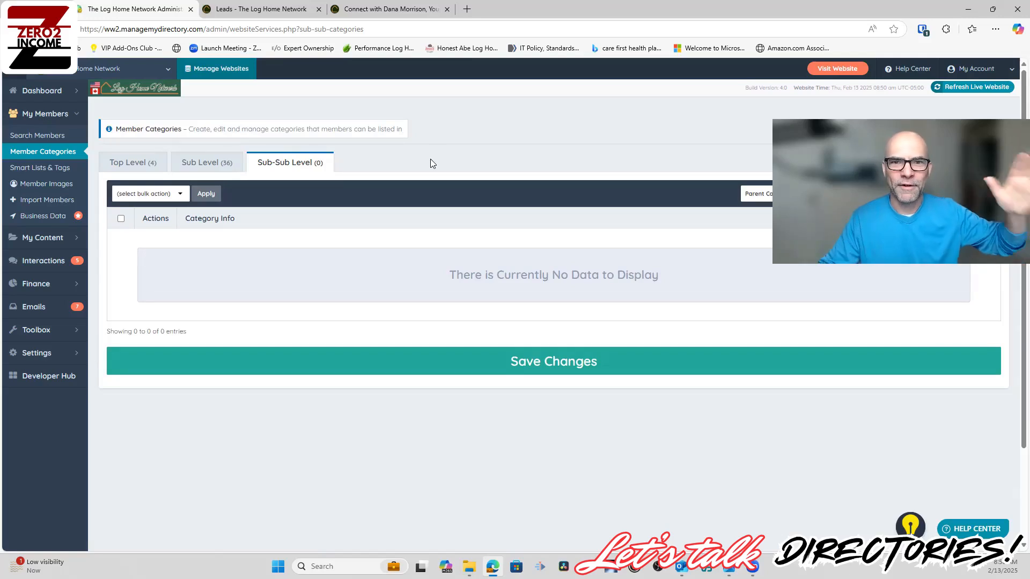
Return to the top-level member categories and look at the lead price field of Log & Timber Home Manufacturers.
click(133, 162)
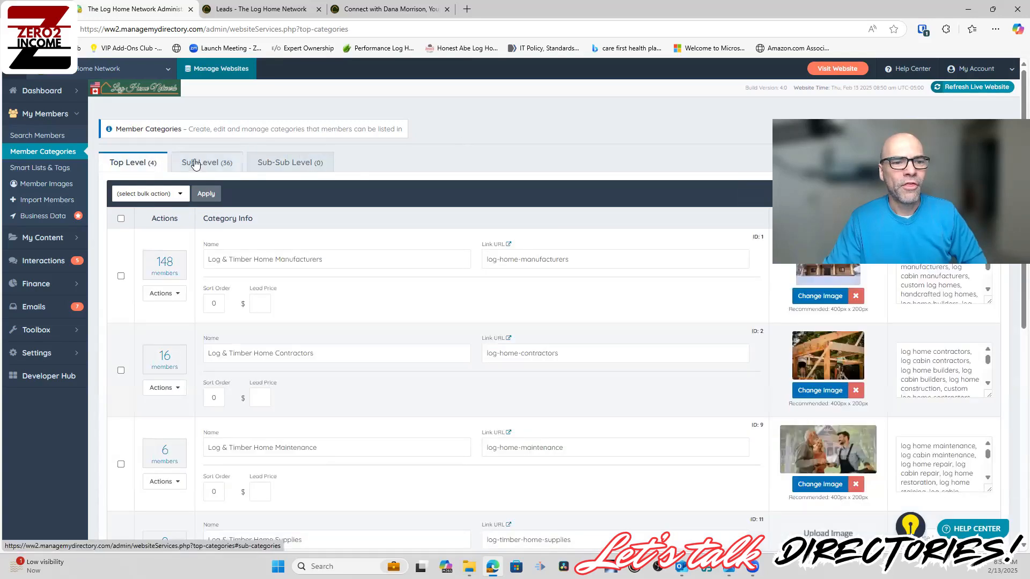
click(253, 302)
click(412, 150)
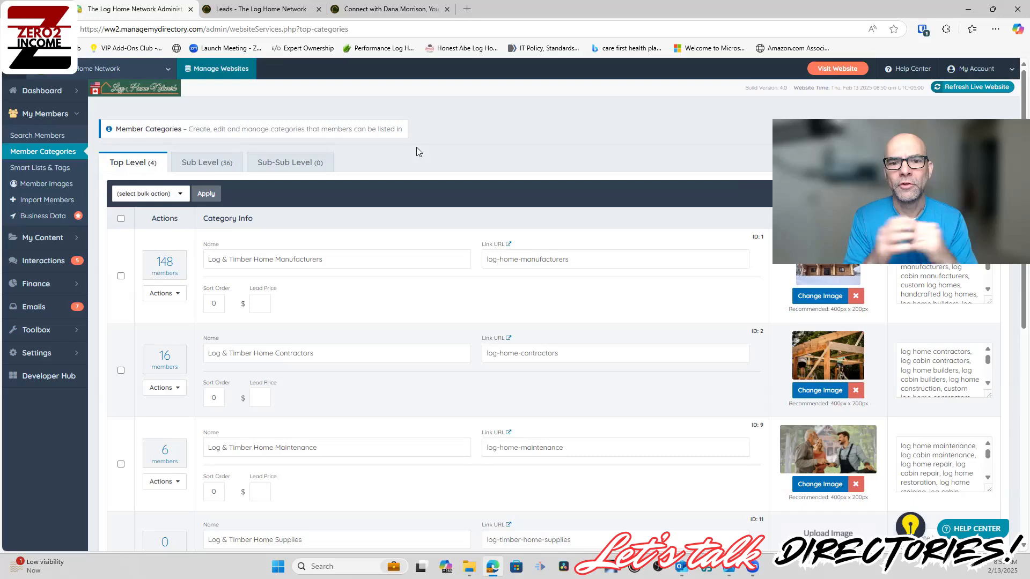
Switch to the public site and review the fields of the member's individual contact form.
click(384, 9)
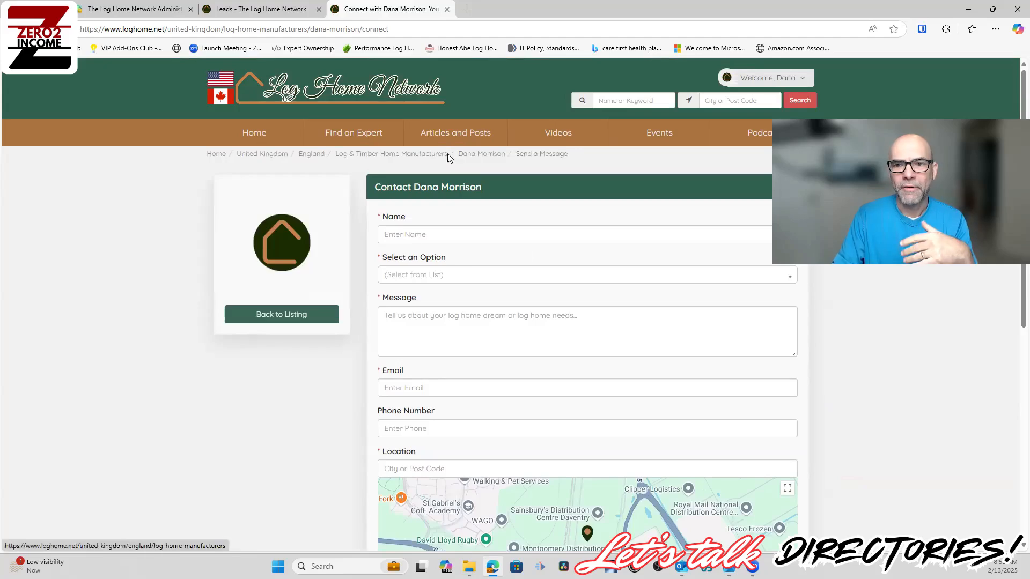
scroll(445, 217, down, 3)
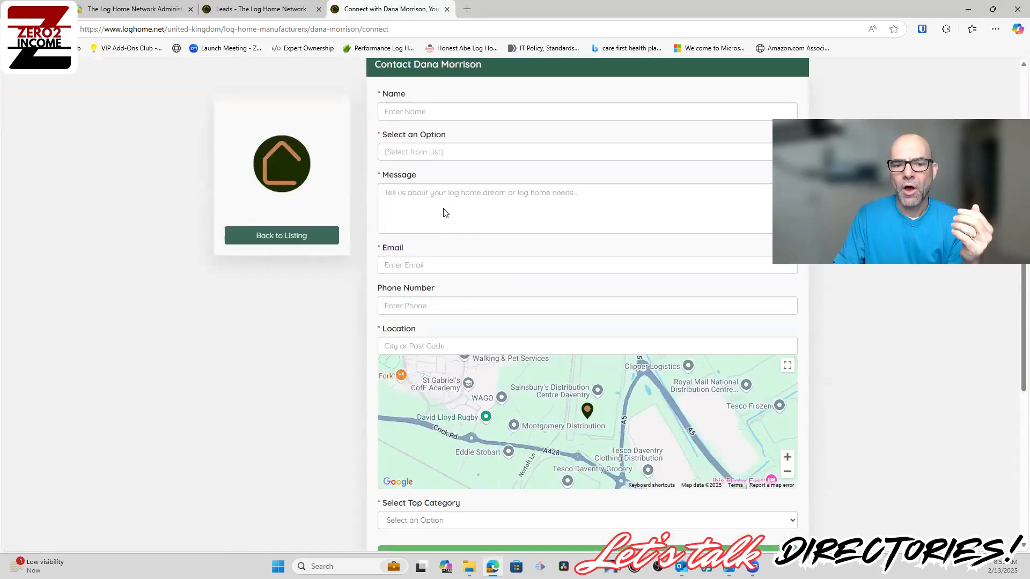
scroll(443, 213, up, 3)
drag(391, 184, 486, 188)
click(475, 170)
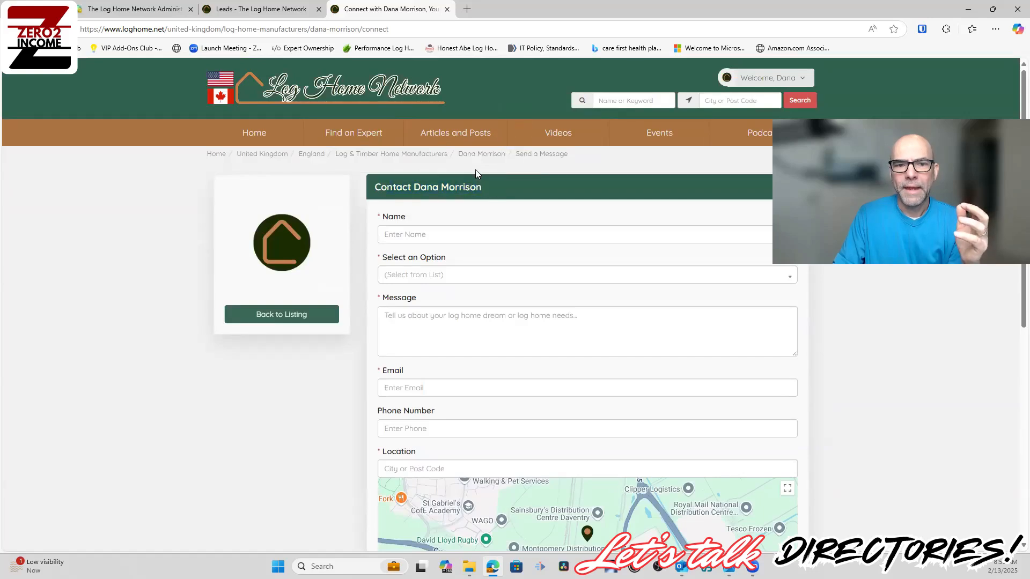
Open the site's home page and fill in the expert contact form's location as London, UK from the saved details.
click(377, 89)
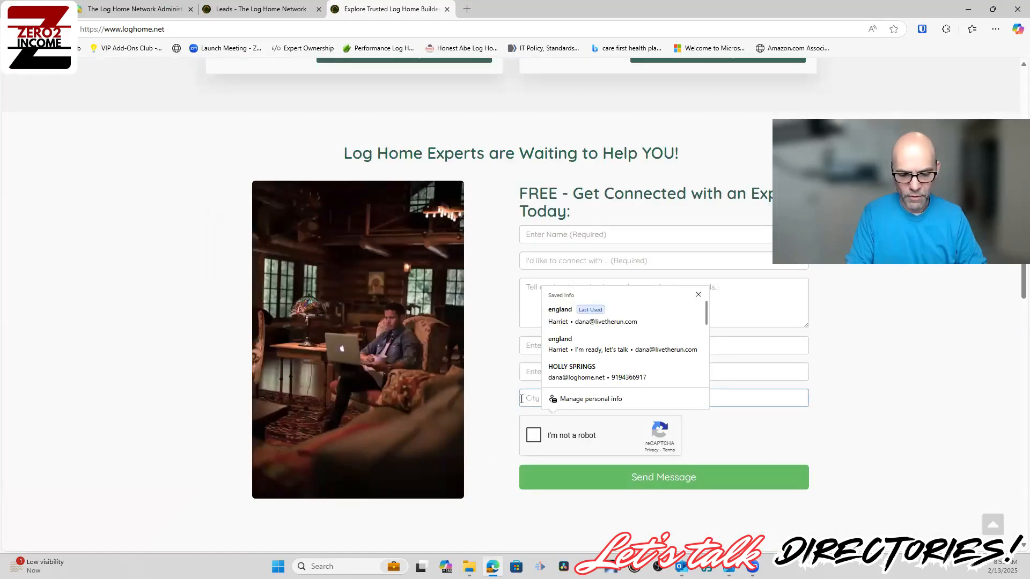
key(Escape)
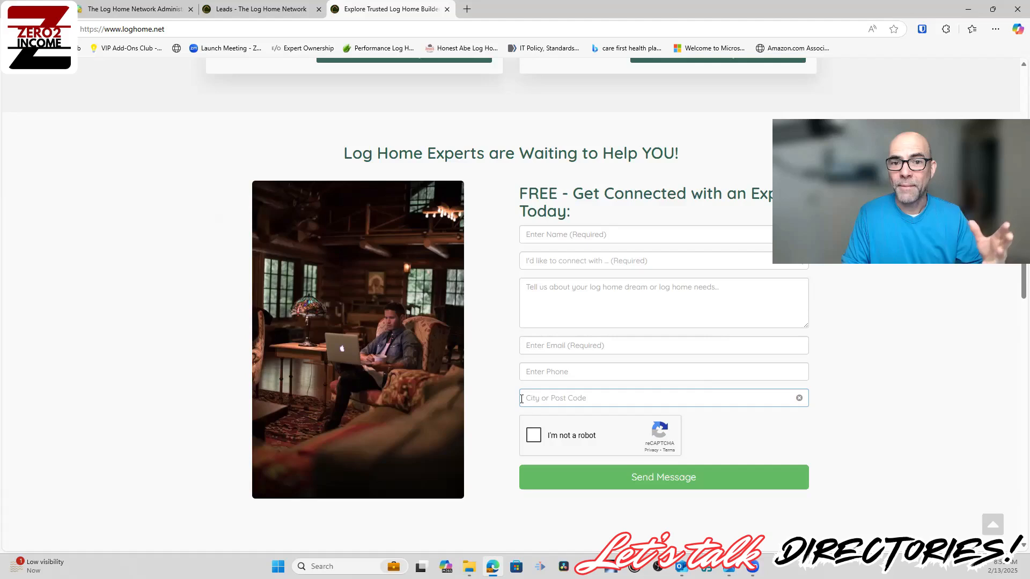
click(521, 399)
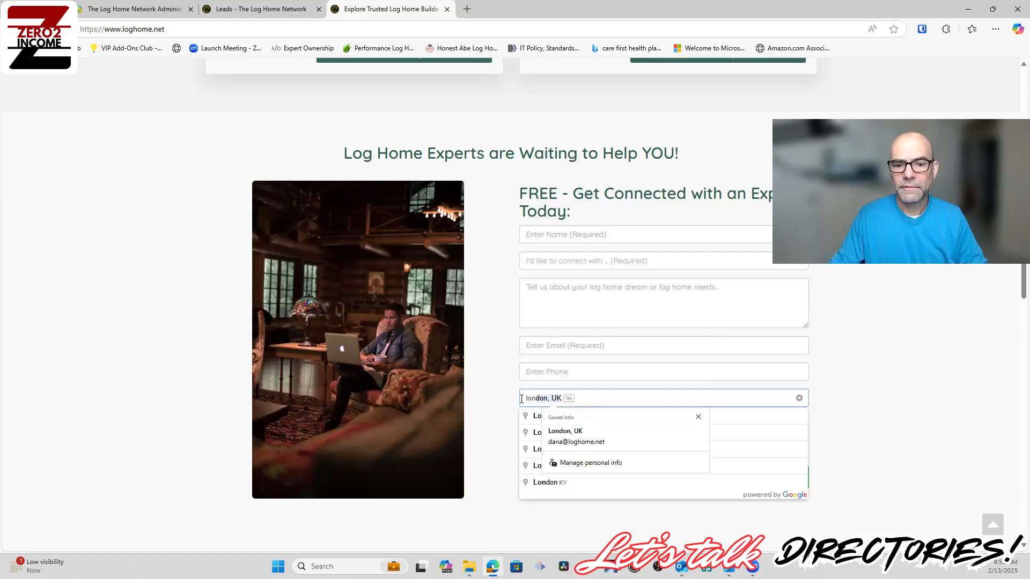
click(583, 436)
Choose Log & Timber Home Manufacturers, write "This is my first home, can you help me?", complete the robot check and send the enquiry.
click(592, 263)
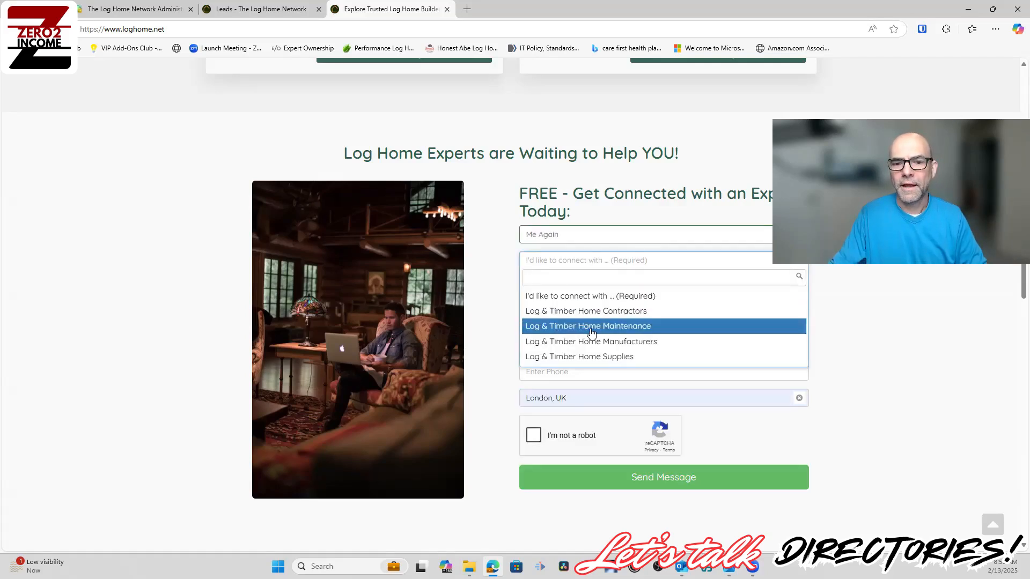
click(588, 340)
click(583, 298)
text(This is my first home, can you help me?)
click(555, 434)
click(602, 474)
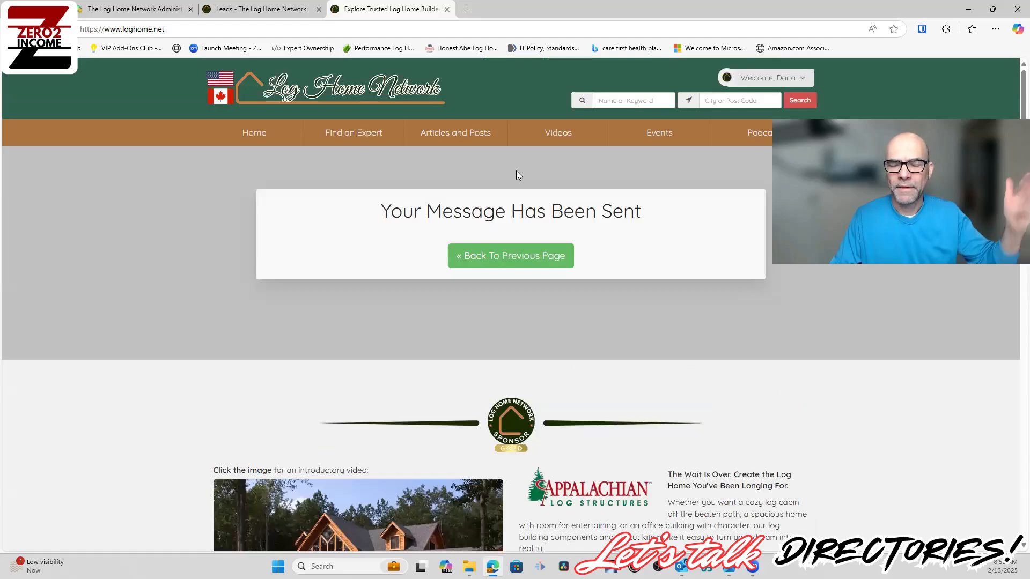
Open the Member Leads in the site administration and check the total matches of the newest lead.
click(256, 9)
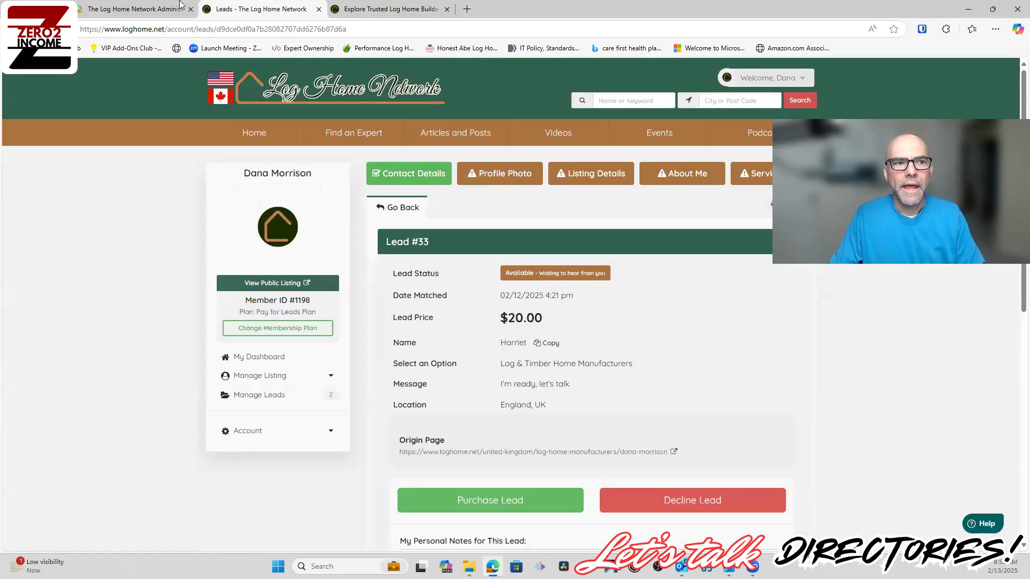
click(121, 7)
mouse_move(43, 263)
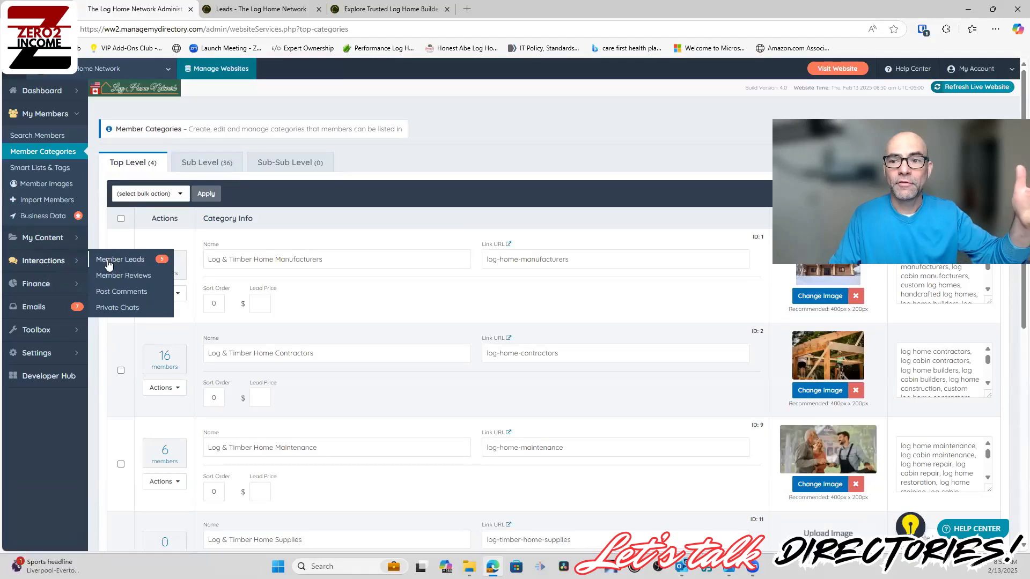
click(144, 263)
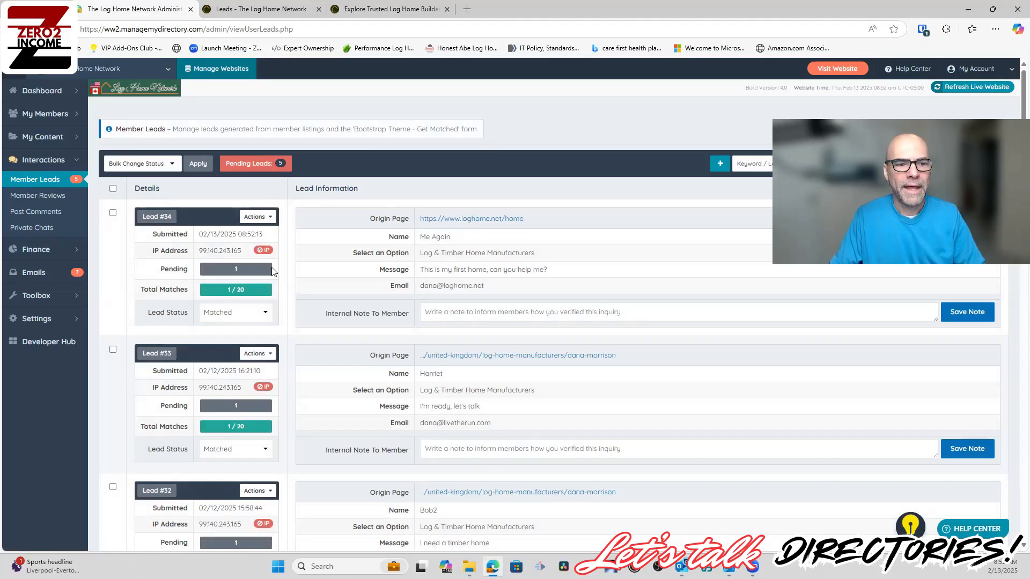
drag(250, 290, 227, 294)
click(226, 294)
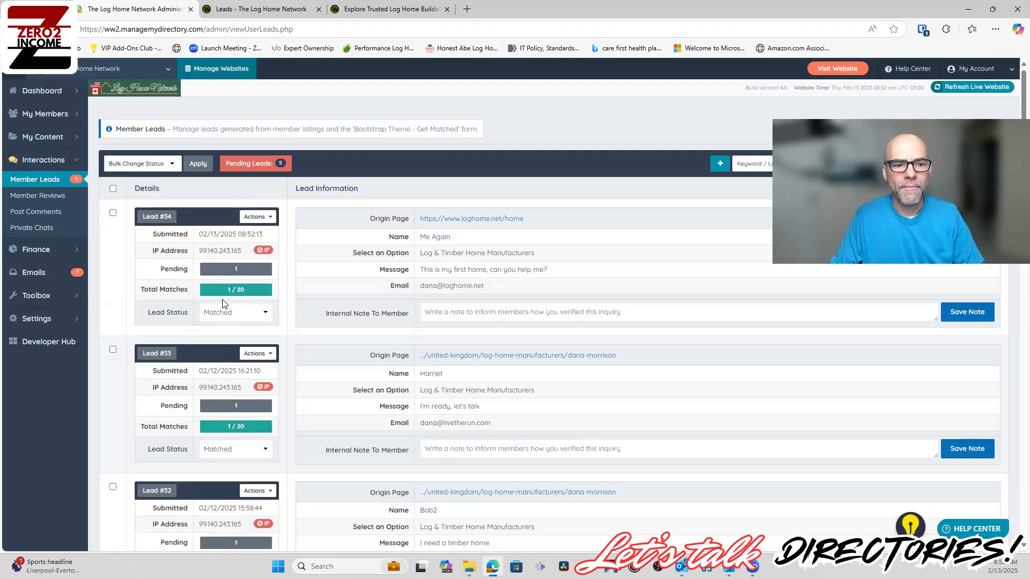
Return to the member's account and find the newest London, UK lead in the list of managed leads.
click(385, 9)
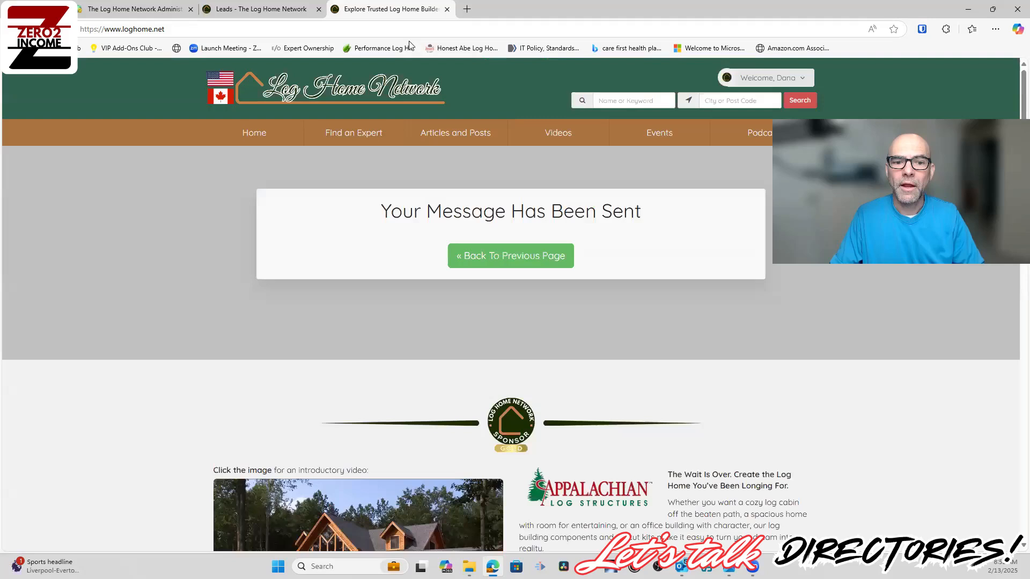
click(257, 8)
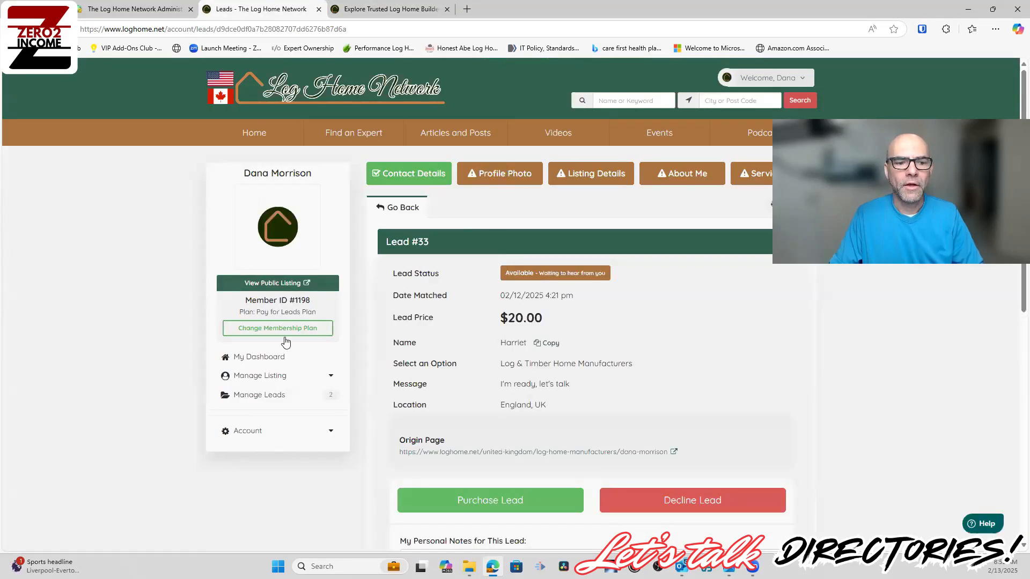
click(263, 399)
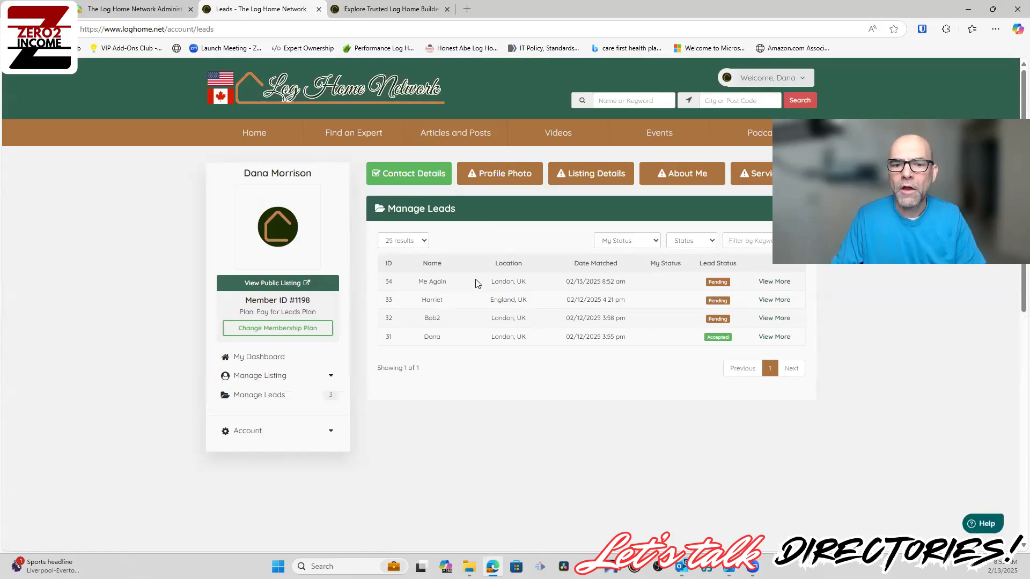
drag(523, 282, 615, 292)
click(649, 287)
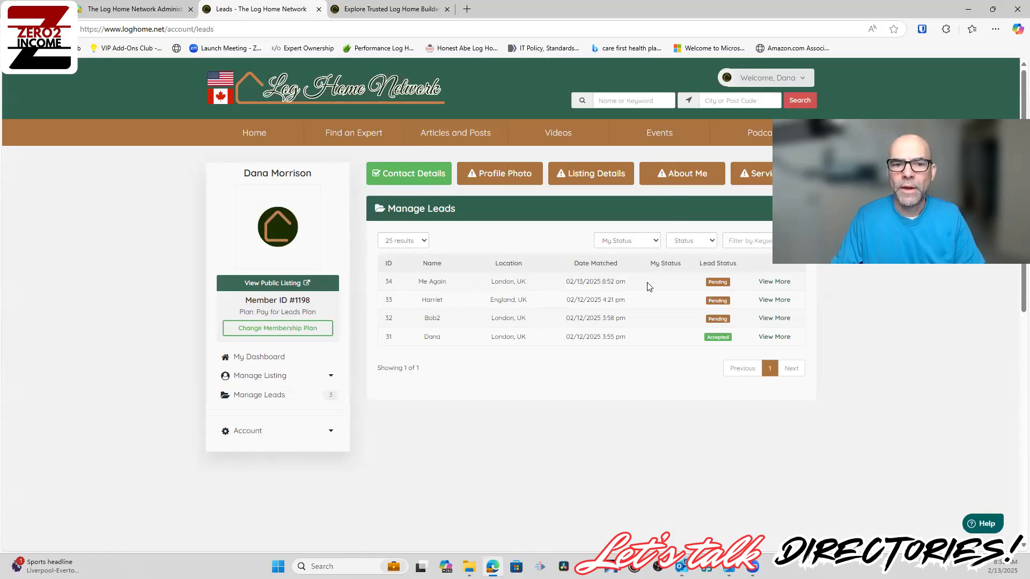
Open the newest lead's details and examine its lead price, message and origin page.
drag(424, 281, 615, 283)
click(771, 284)
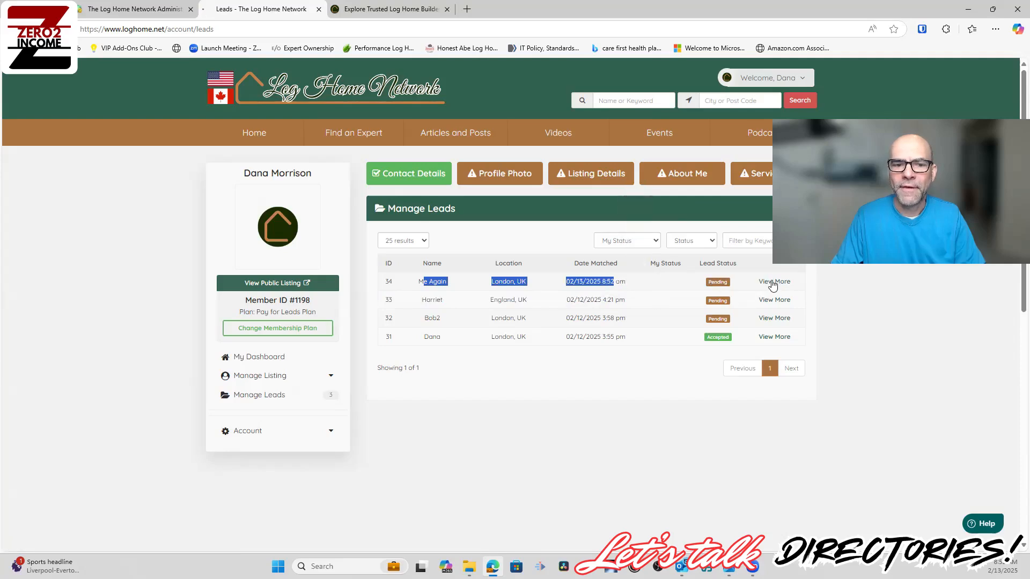
scroll(440, 292, down, 3)
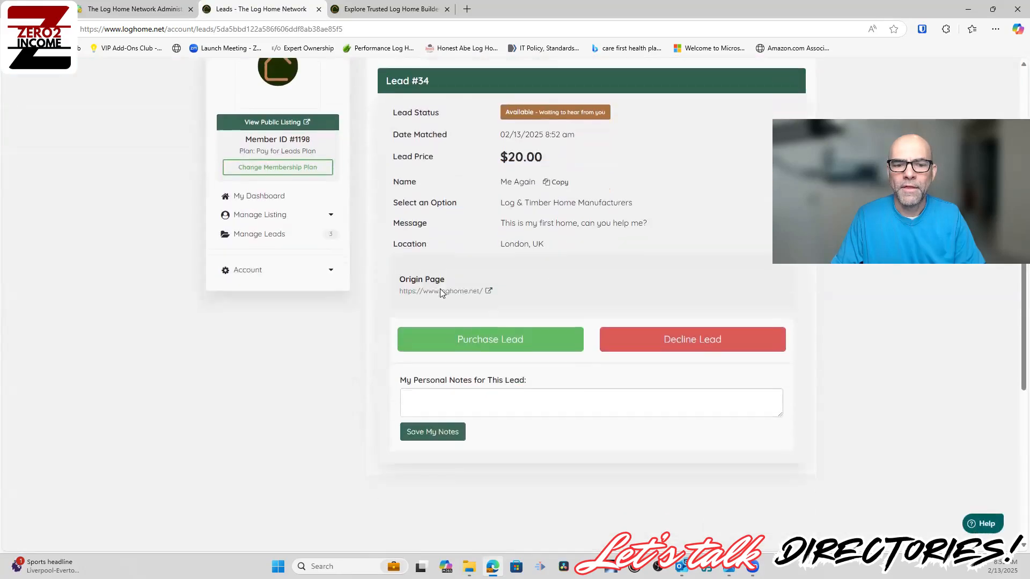
scroll(440, 293, up, 3)
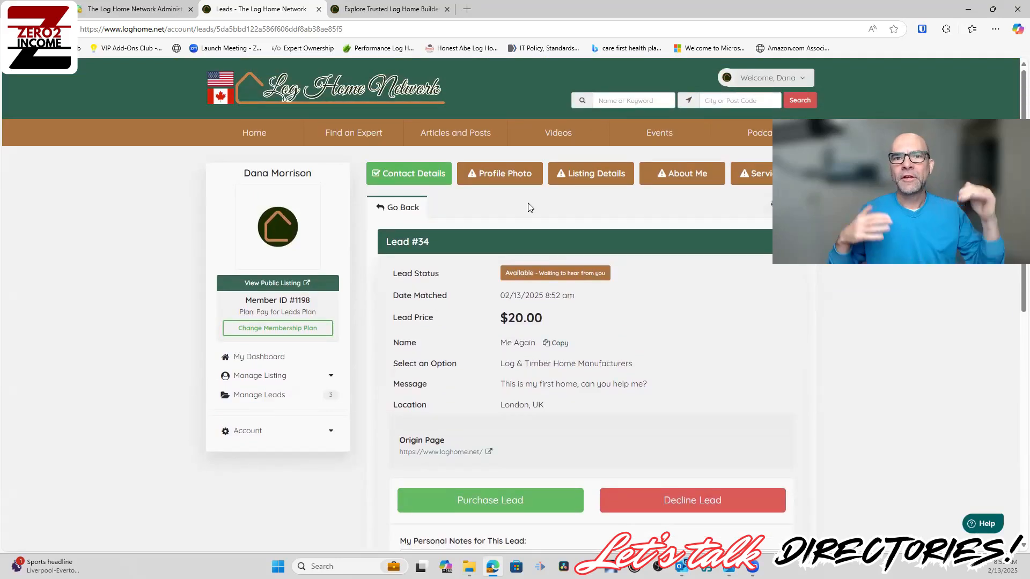